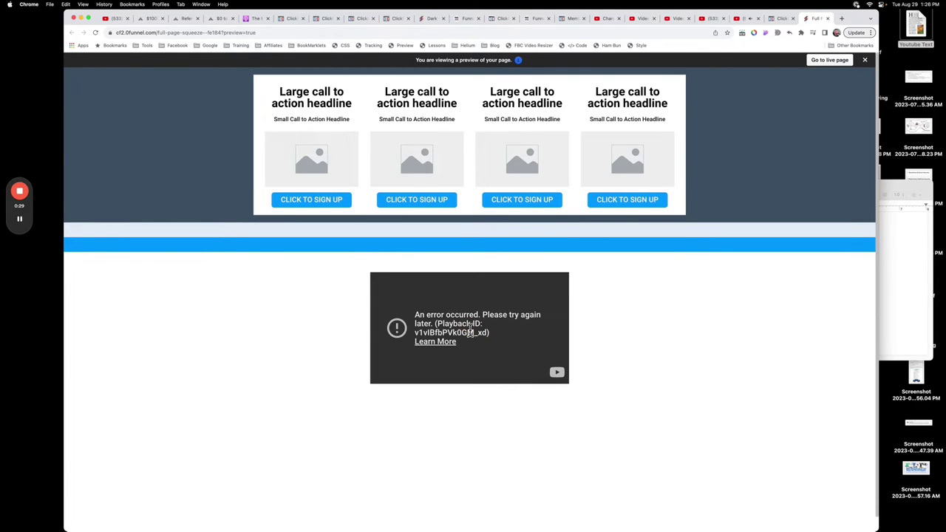
# - Copy the rescued-kitten Short's URL from YouTube into the blank TextEdit document, widening its window to fit the link on one line
pyautogui.click(745, 21)
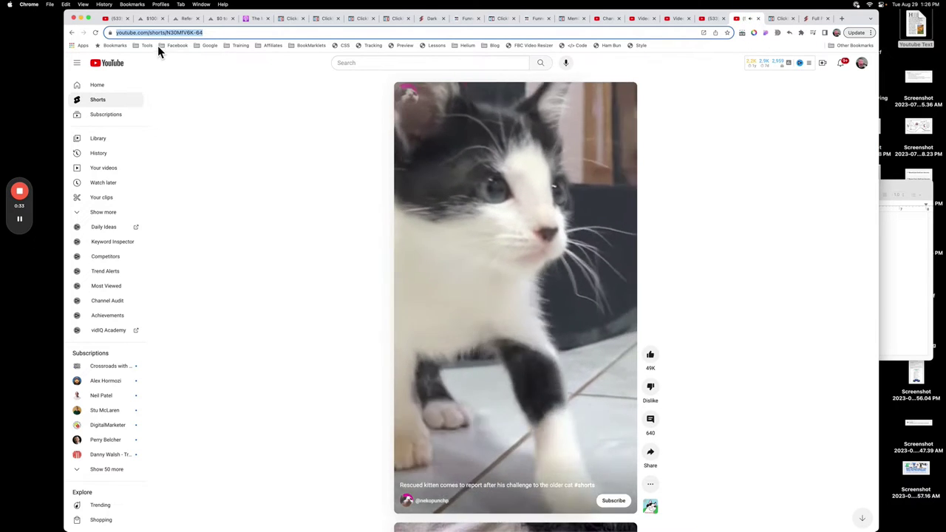
pyautogui.click(895, 271)
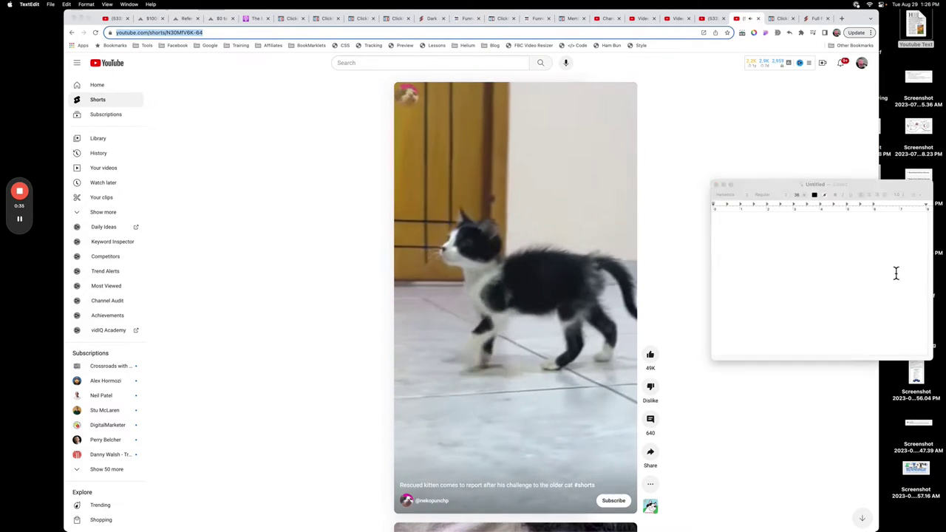
pyautogui.write('https://www.youtube.com/shorts/N30MfV6K-64')
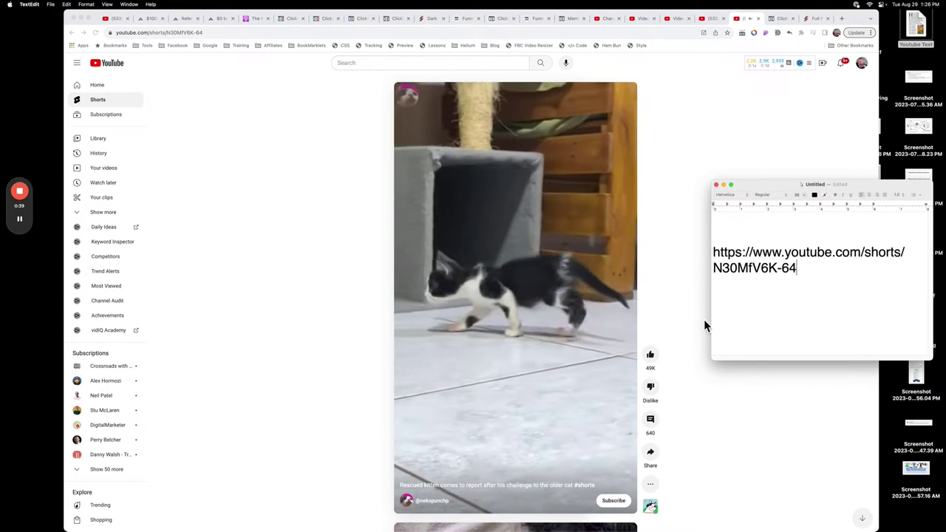
pyautogui.moveTo(712, 319); pyautogui.dragTo(587, 306)
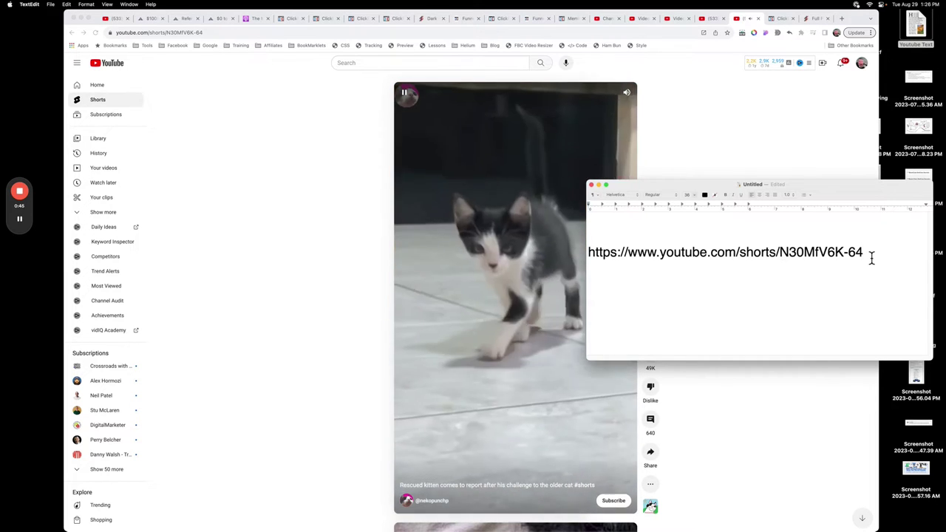
pyautogui.moveTo(840, 198); pyautogui.dragTo(849, 195)
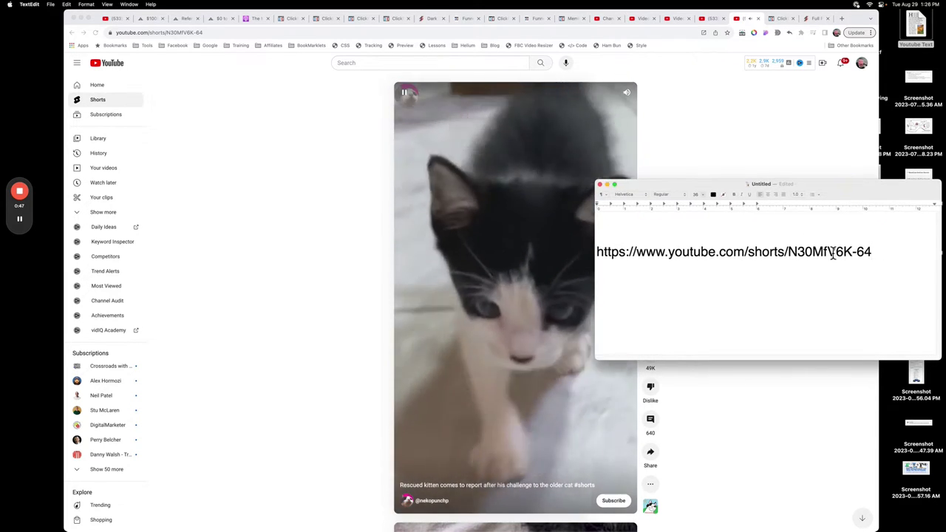
pyautogui.moveTo(788, 252); pyautogui.dragTo(879, 253)
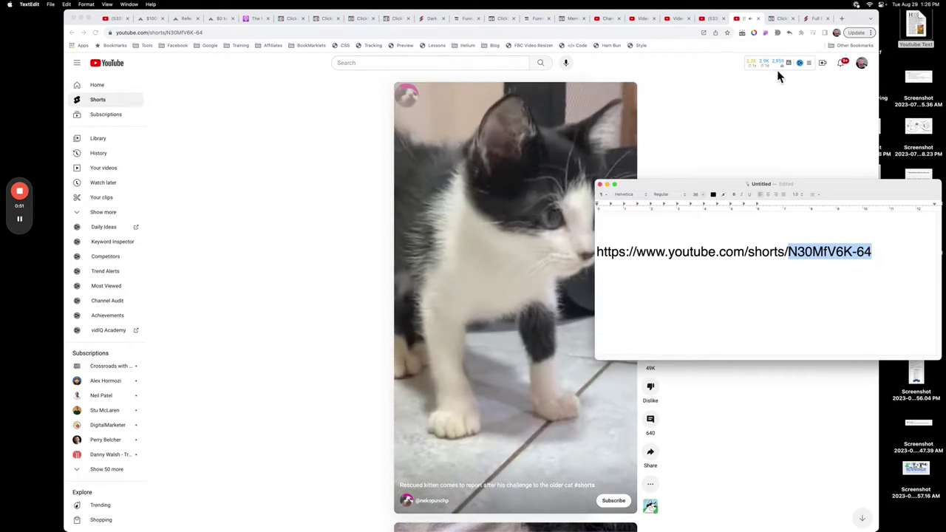
# - Copy the URL of the regular YouTube video about custom code into TextEdit, below the Shorts link
pyautogui.click(711, 19)
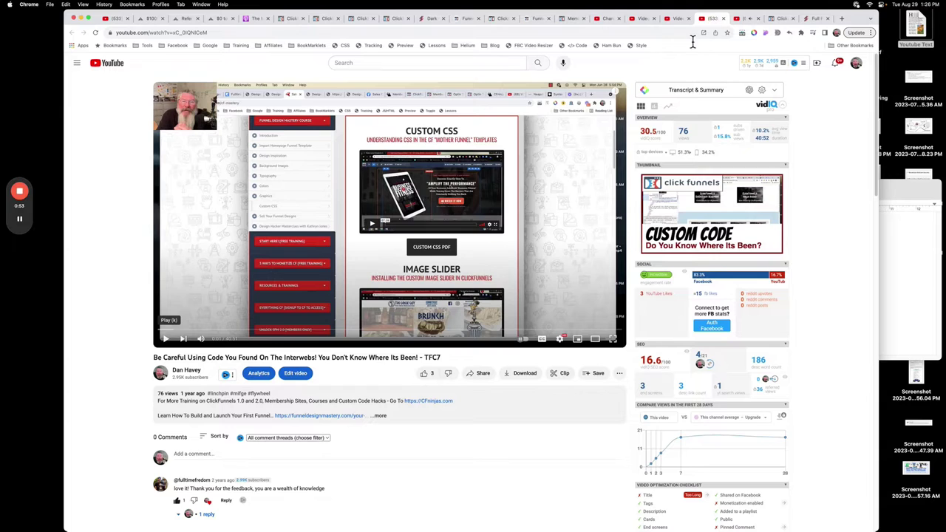
pyautogui.click(173, 34)
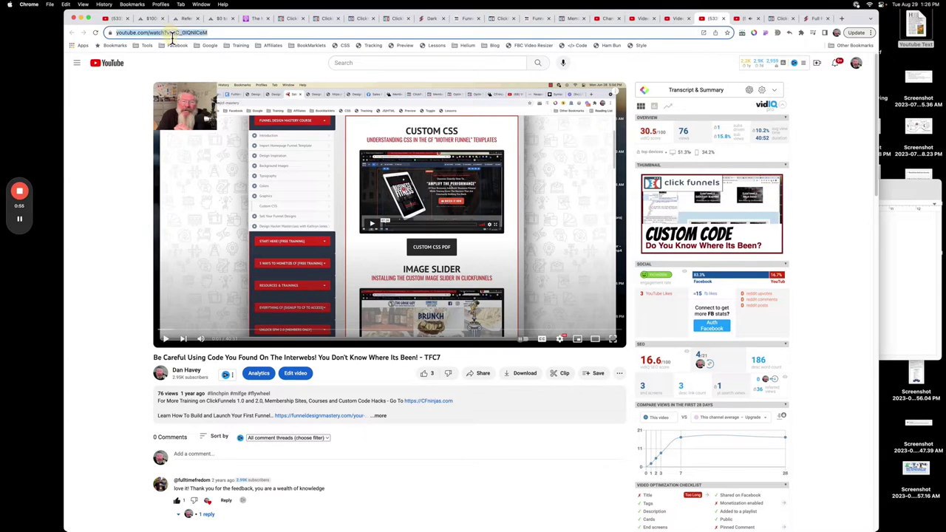
pyautogui.click(917, 298)
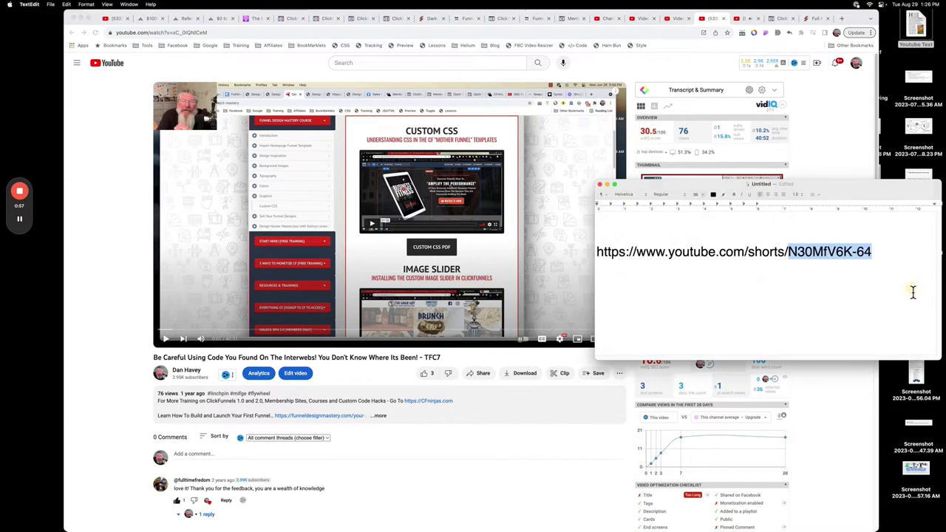
pyautogui.click(893, 257)
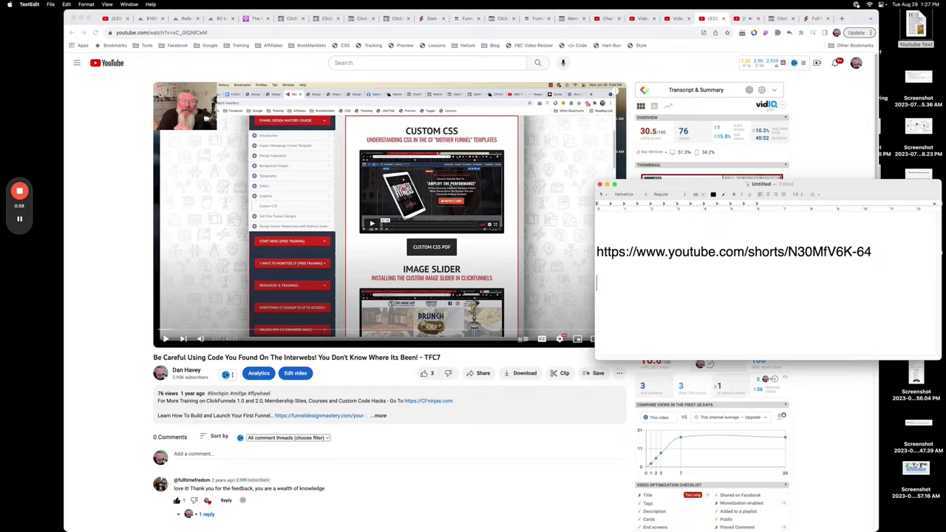
pyautogui.write('https://www.youtube.com/watch?v=xC_0IQNICeM')
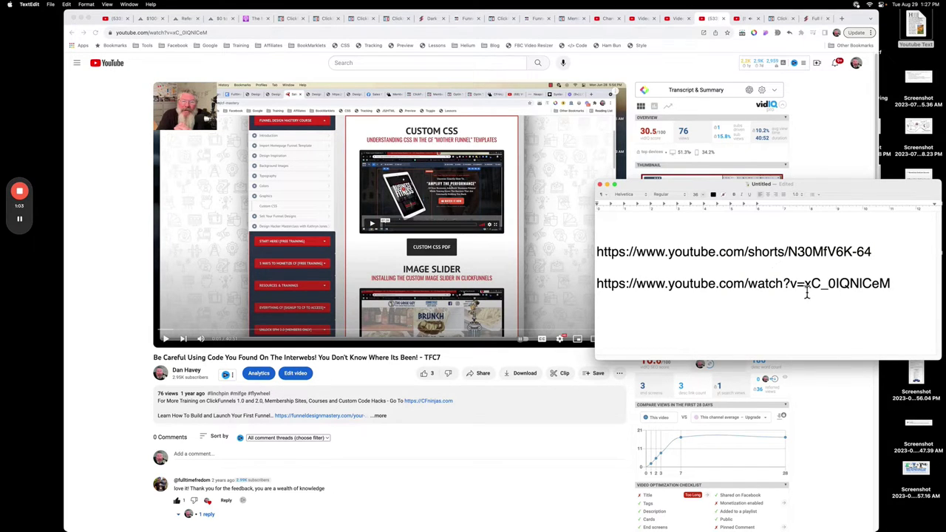
# - Replace "shorts/" in the Shorts link with "watch?v=" copied from the regular video link
pyautogui.moveTo(805, 288); pyautogui.dragTo(750, 290)
pyautogui.press('super+c')
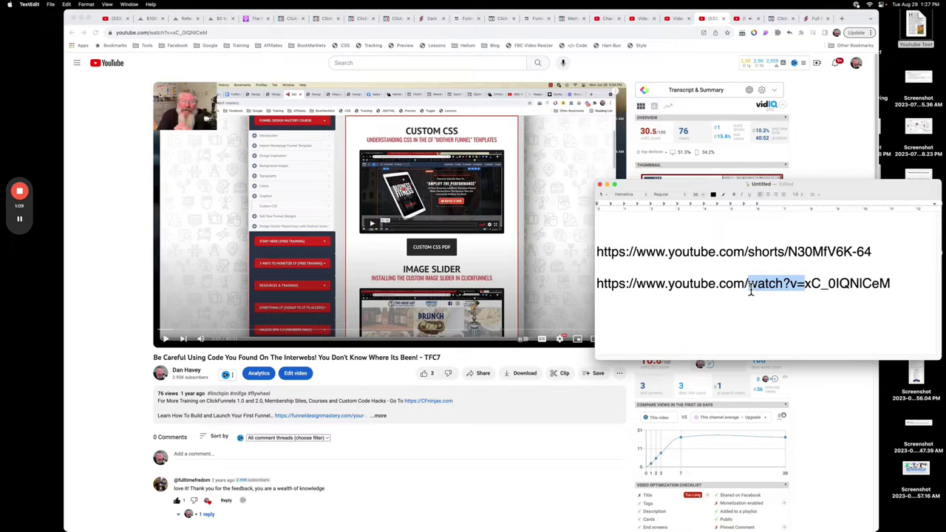
pyautogui.click(789, 253)
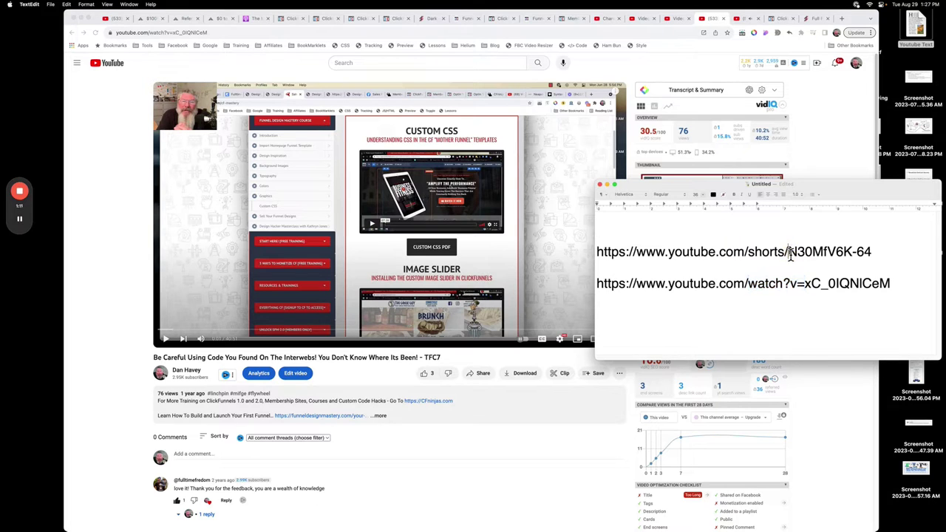
pyautogui.moveTo(789, 253); pyautogui.dragTo(752, 255)
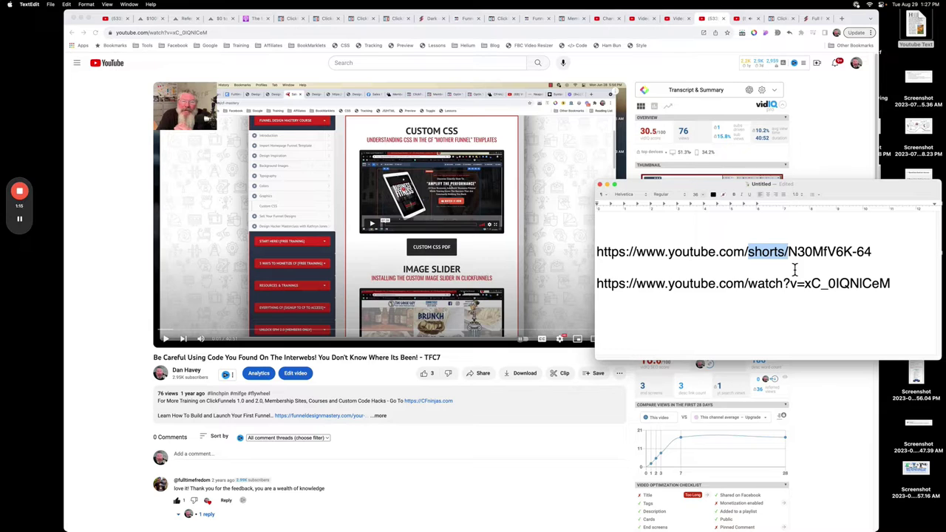
pyautogui.press('super+v')
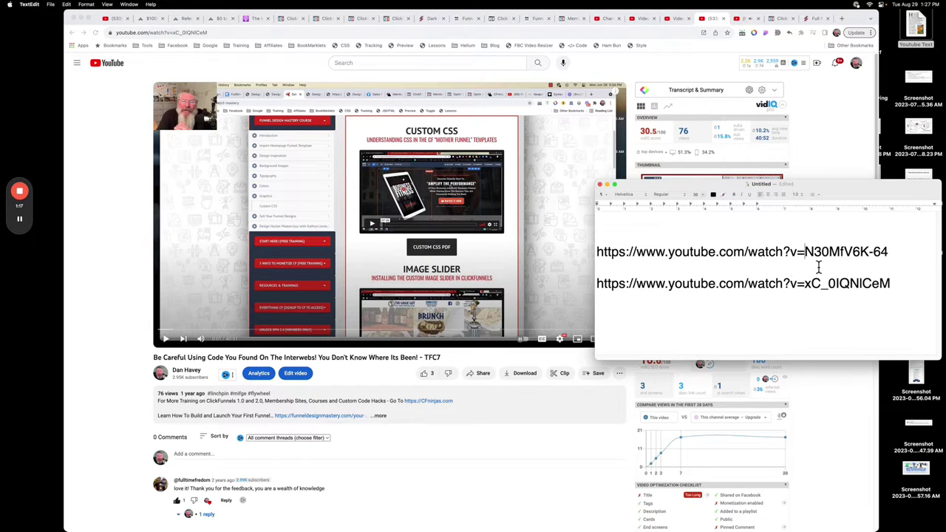
# - Set the video element's URL in the ClickFunnels page editor to the converted kitten link and save the page
pyautogui.tripleClick(818, 255)
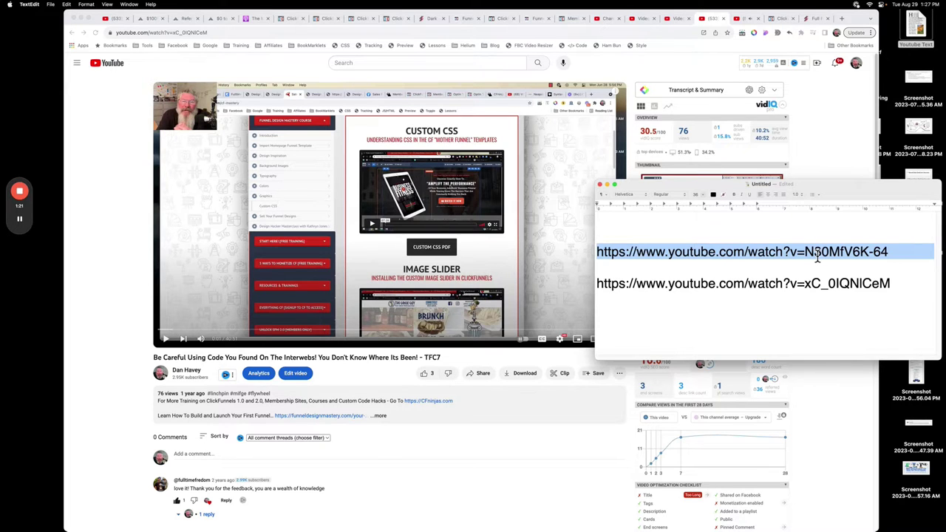
pyautogui.click(782, 18)
pyautogui.click(819, 161)
pyautogui.press('super+a')
pyautogui.press('super+v')
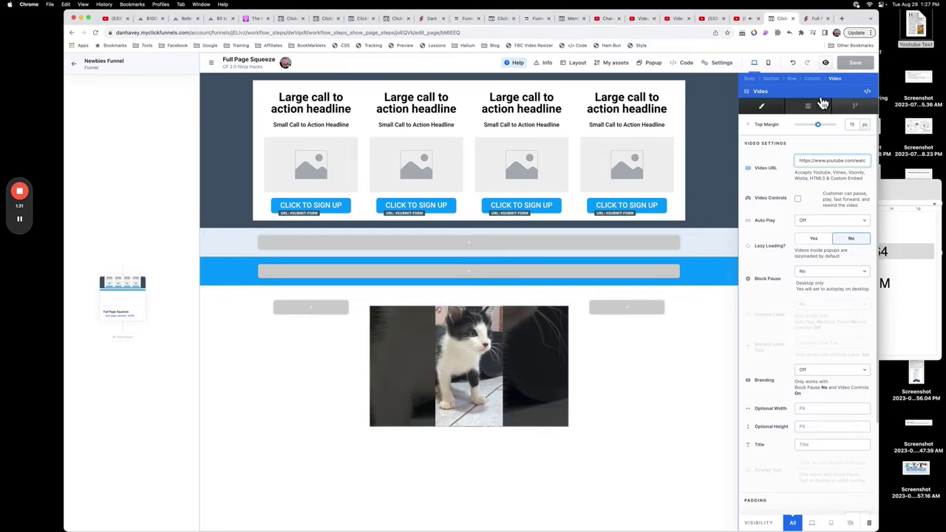
pyautogui.click(854, 62)
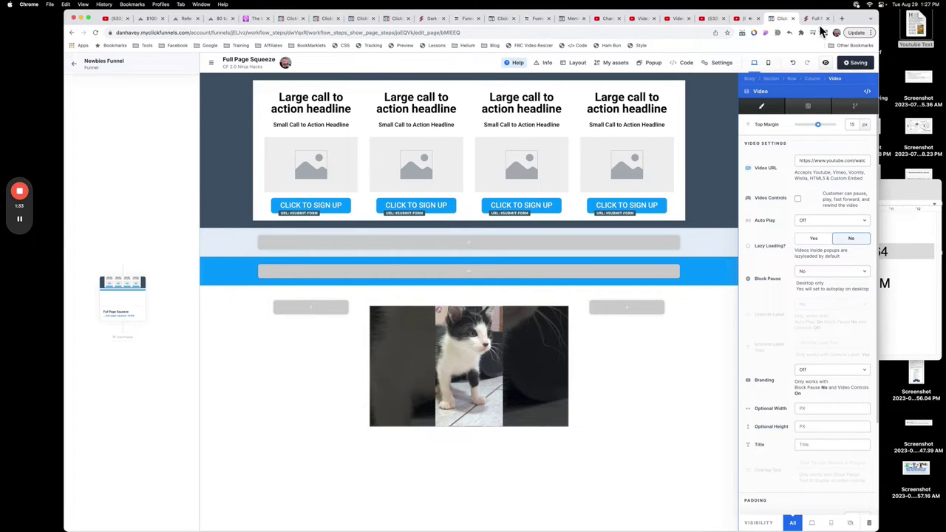
# - Reload the Full Page Squeeze preview and play the embedded kitten video
pyautogui.click(816, 19)
pyautogui.click(95, 34)
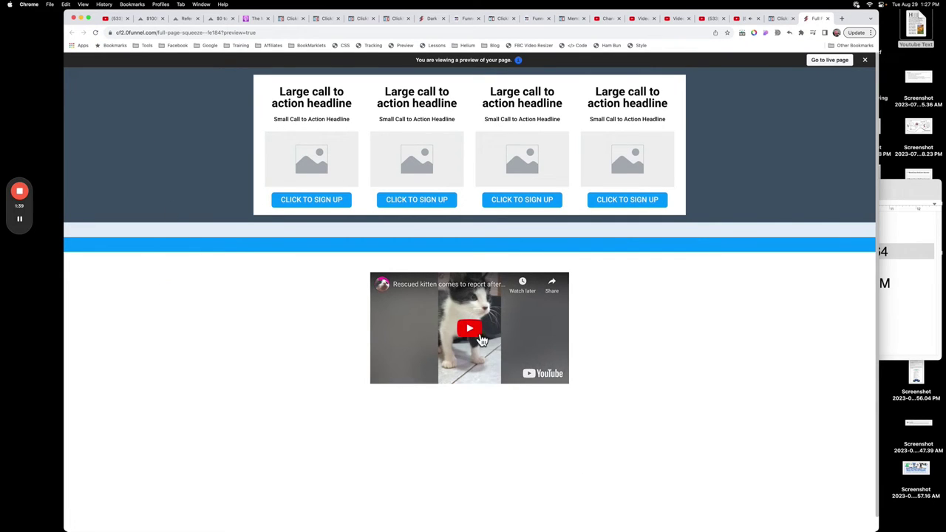
pyautogui.click(477, 338)
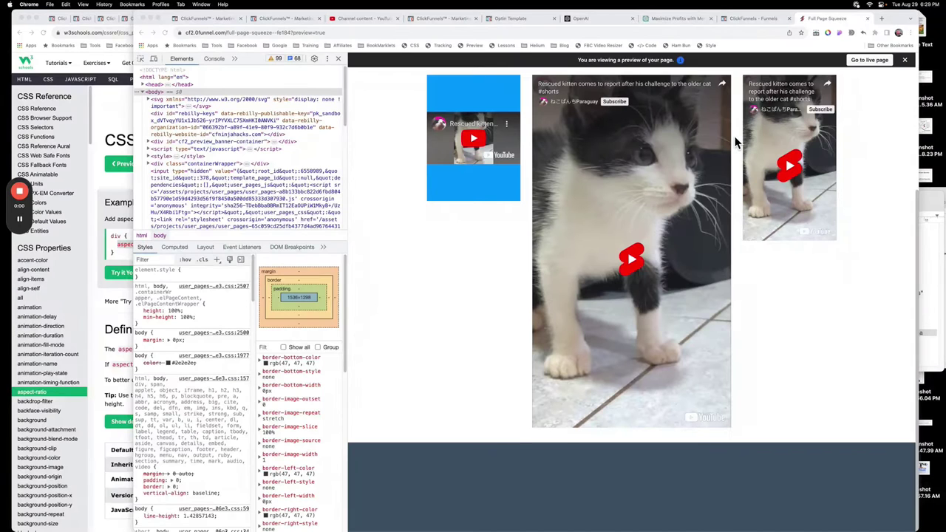
# - Open the custom code for the middle video in the page editor, regenerate its CSS ID selector and copy it
pyautogui.click(736, 21)
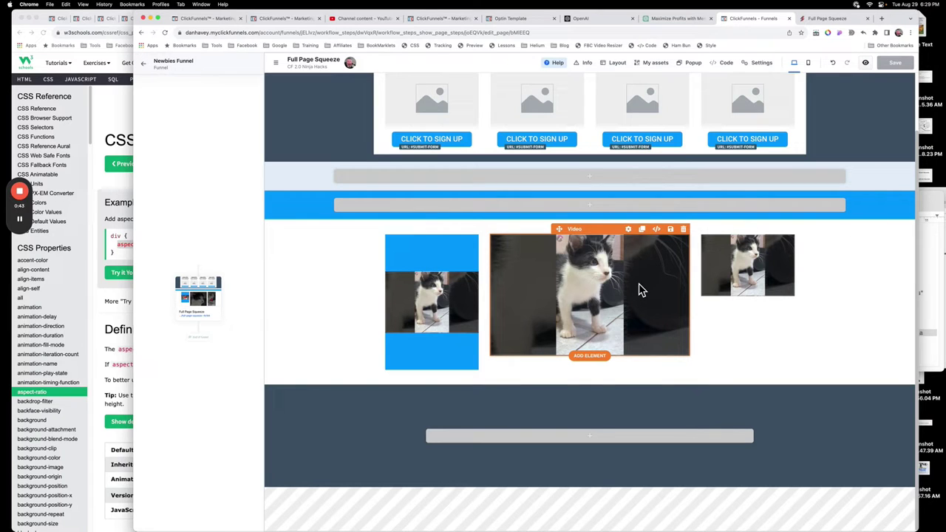
pyautogui.click(657, 230)
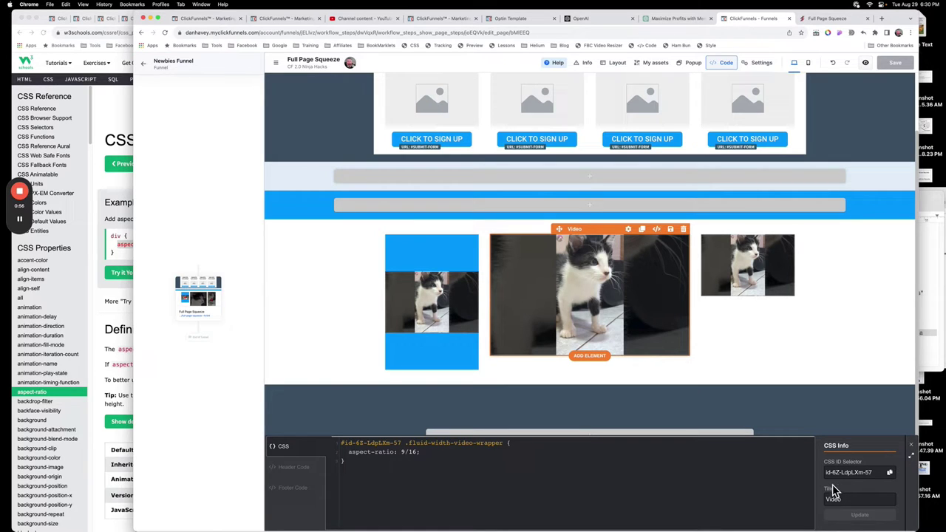
pyautogui.click(878, 472)
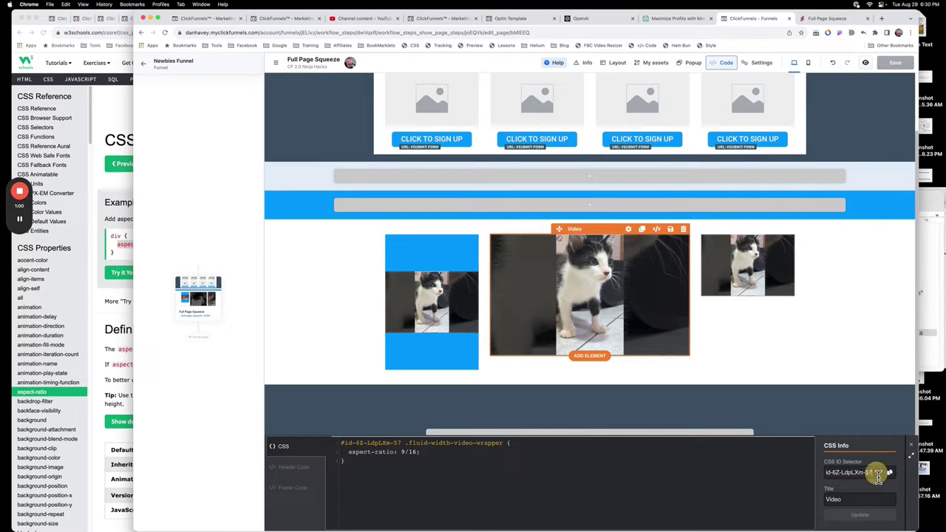
pyautogui.moveTo(878, 472); pyautogui.dragTo(813, 472)
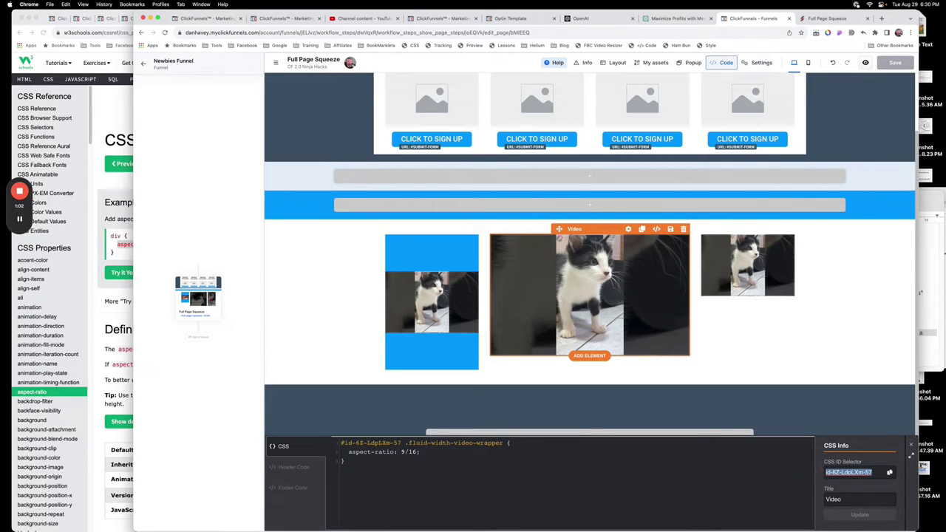
pyautogui.press('BackSpace')
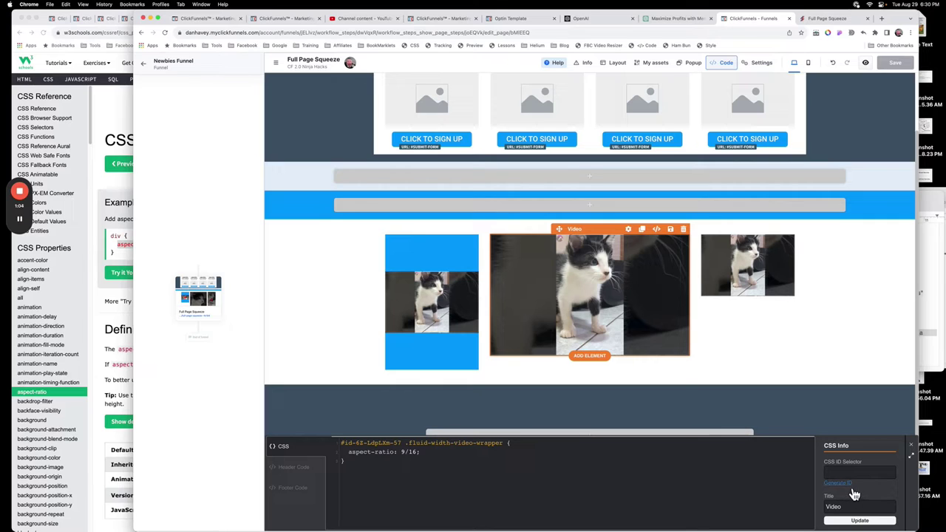
pyautogui.click(843, 483)
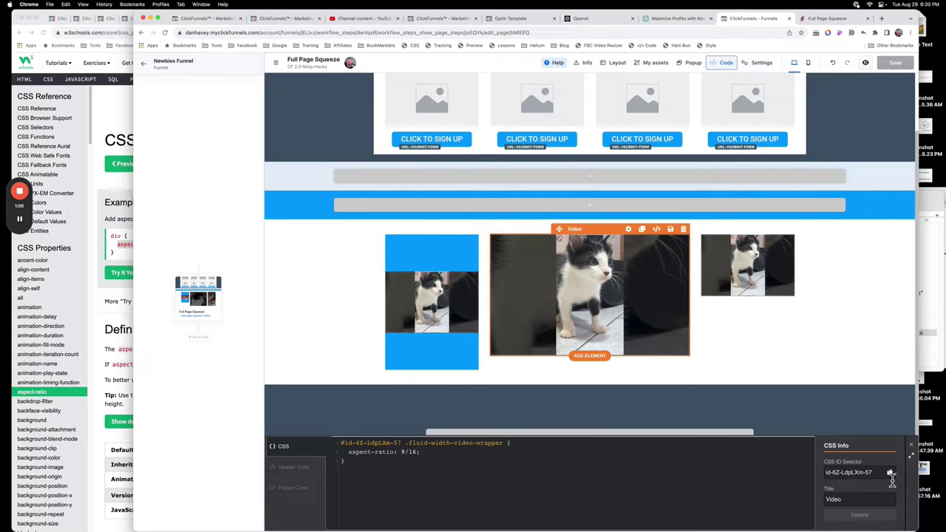
pyautogui.click(890, 473)
# - Review the ID selector and the .fluid-width-video-wrapper class in the middle video's aspect-ratio CSS rule
pyautogui.moveTo(403, 444); pyautogui.dragTo(343, 448)
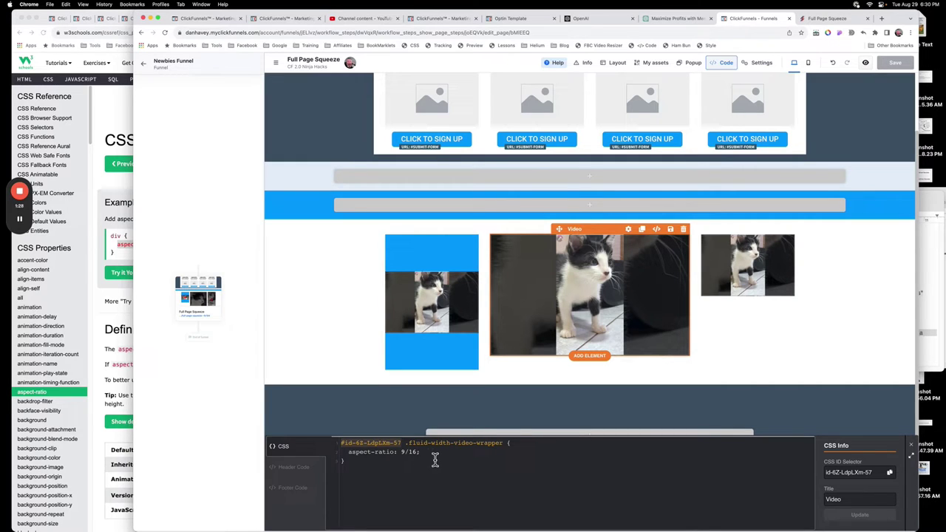
pyautogui.click(407, 450)
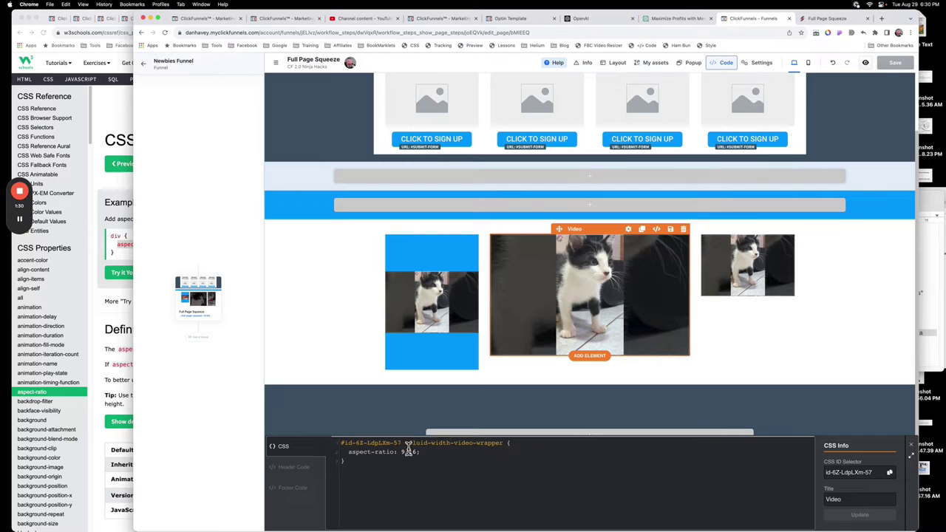
pyautogui.moveTo(406, 444); pyautogui.dragTo(505, 444)
pyautogui.click(526, 445)
pyautogui.moveTo(505, 444); pyautogui.dragTo(411, 446)
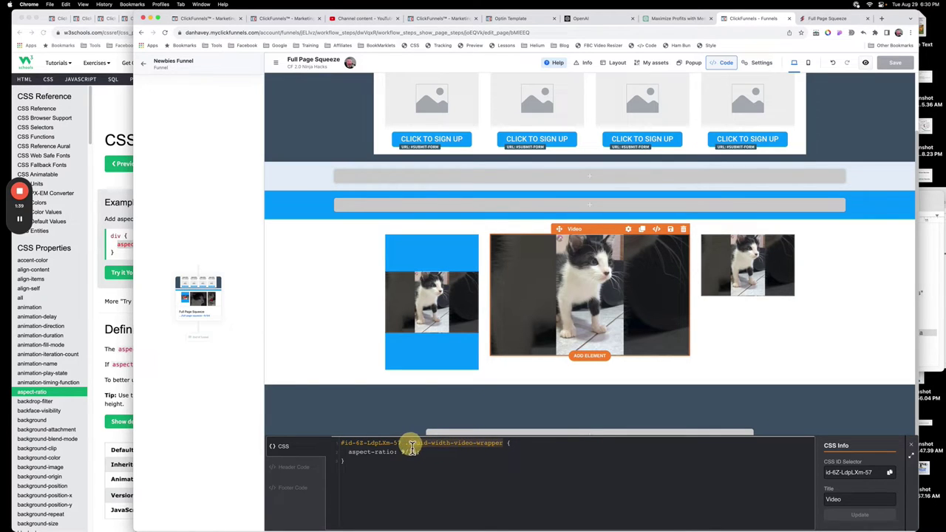
pyautogui.click(524, 447)
# - Inspect the small video on the blue background in the page preview and locate its fluid-width-video-wrapper div in the element tree
pyautogui.click(828, 18)
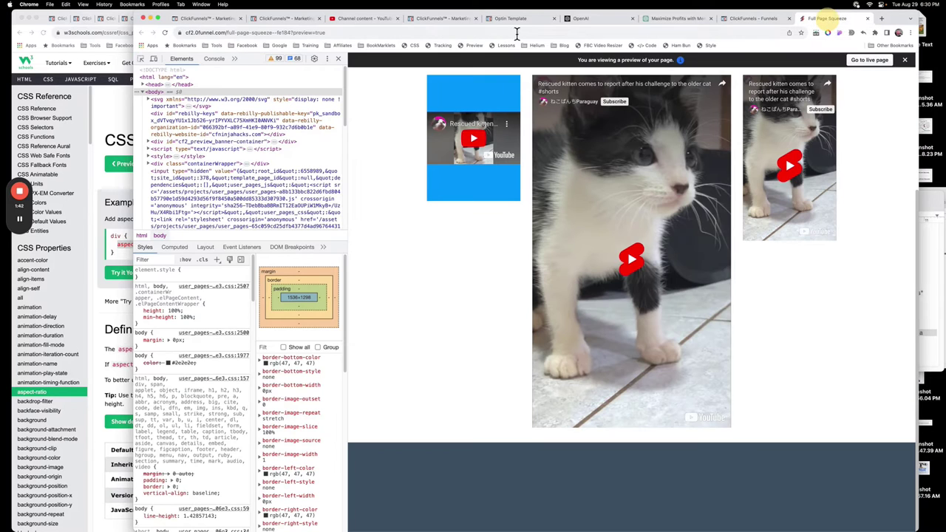
pyautogui.click(142, 59)
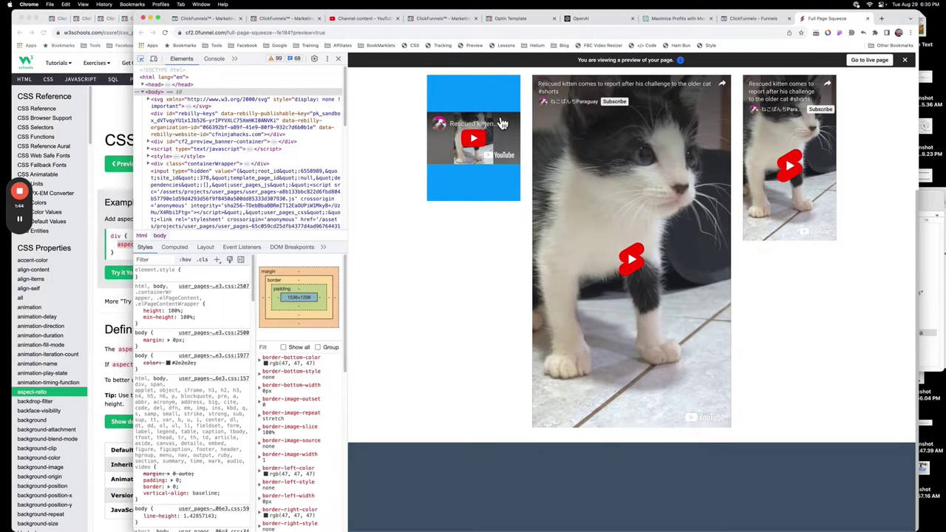
pyautogui.click(447, 143)
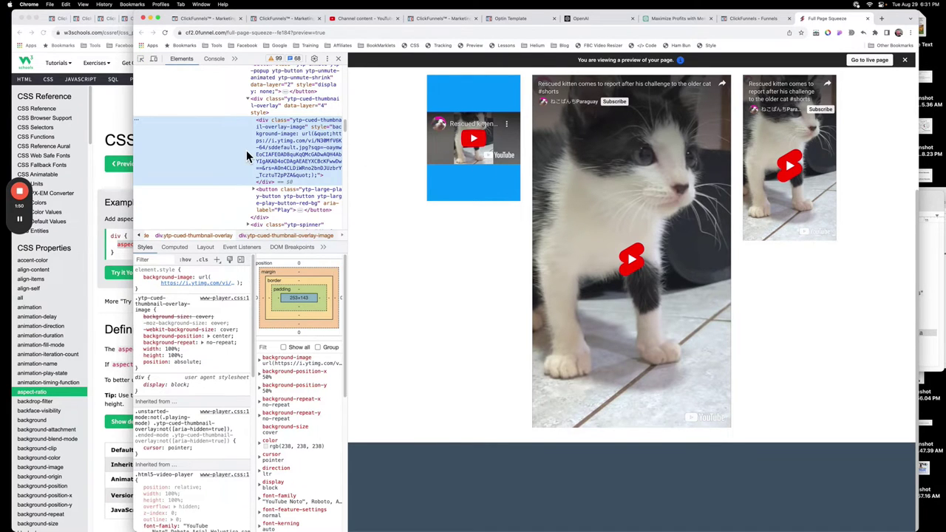
pyautogui.scroll(10, 248, 156)
pyautogui.scroll(10, 248, 155)
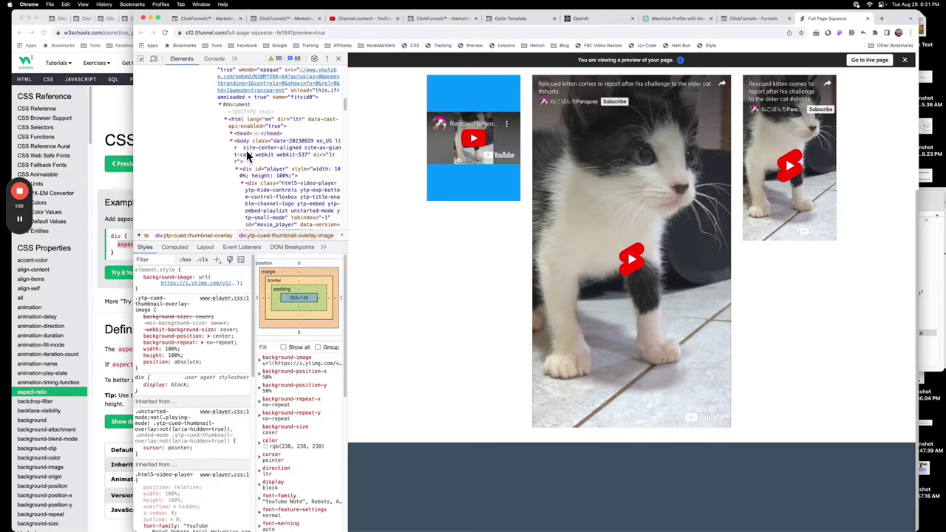
pyautogui.scroll(2, 249, 153)
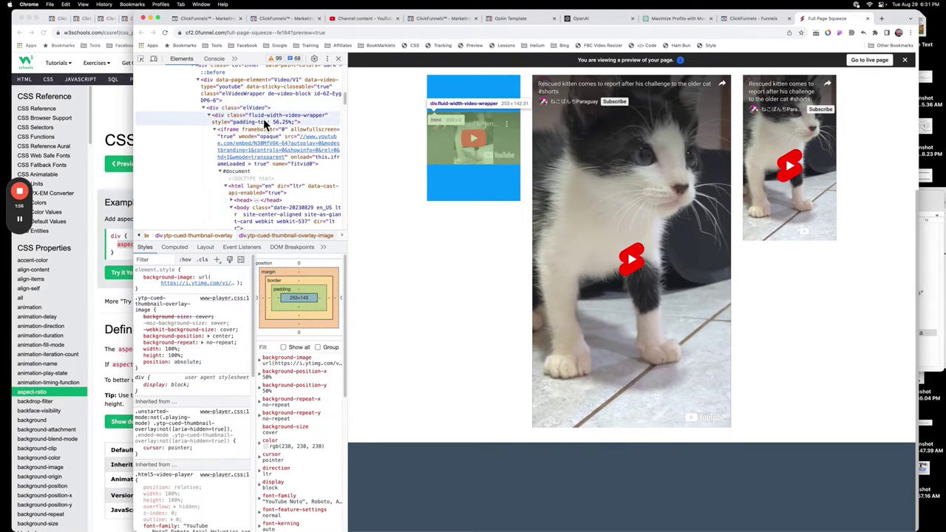
pyautogui.scroll(3, 269, 126)
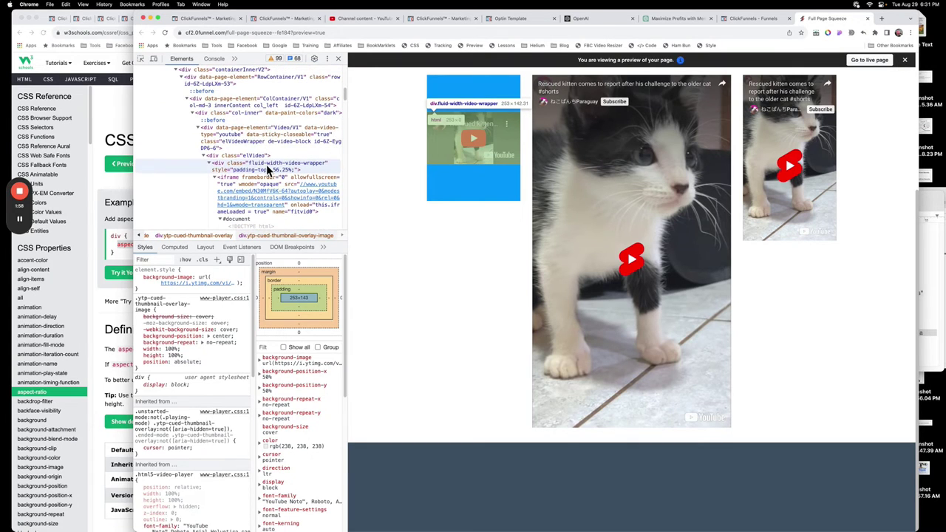
# - Inspect the middle video in the page preview and examine the aspect-ratio rule applied to its fluid-width-video-wrapper div
pyautogui.click(301, 137)
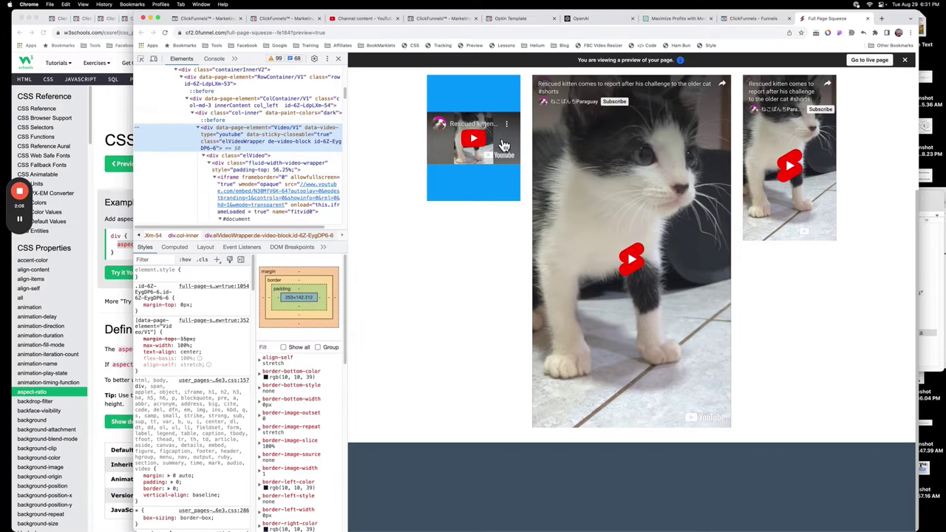
pyautogui.click(143, 59)
pyautogui.click(542, 146)
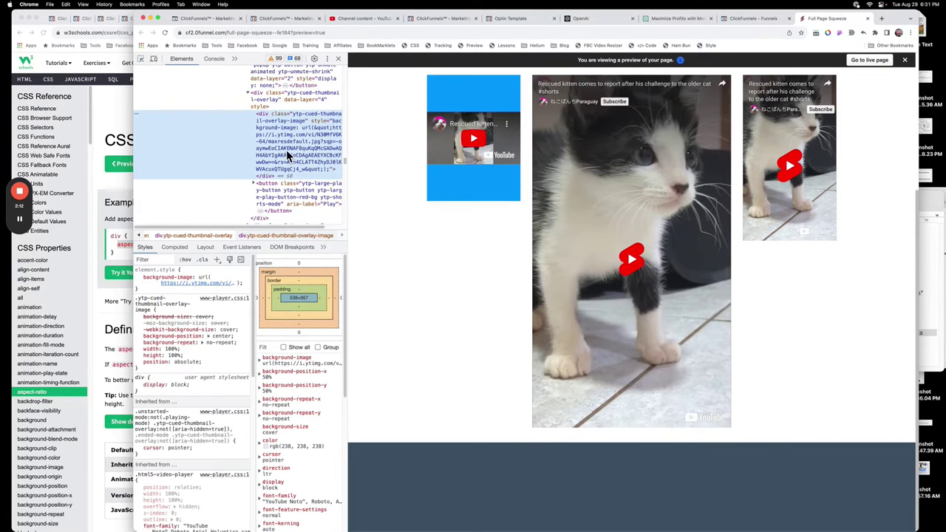
pyautogui.scroll(5, 288, 152)
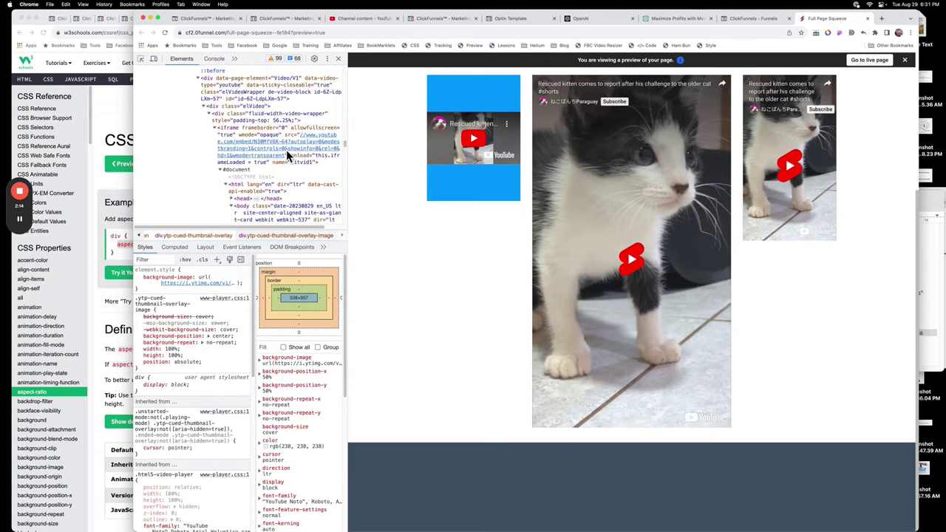
pyautogui.click(252, 101)
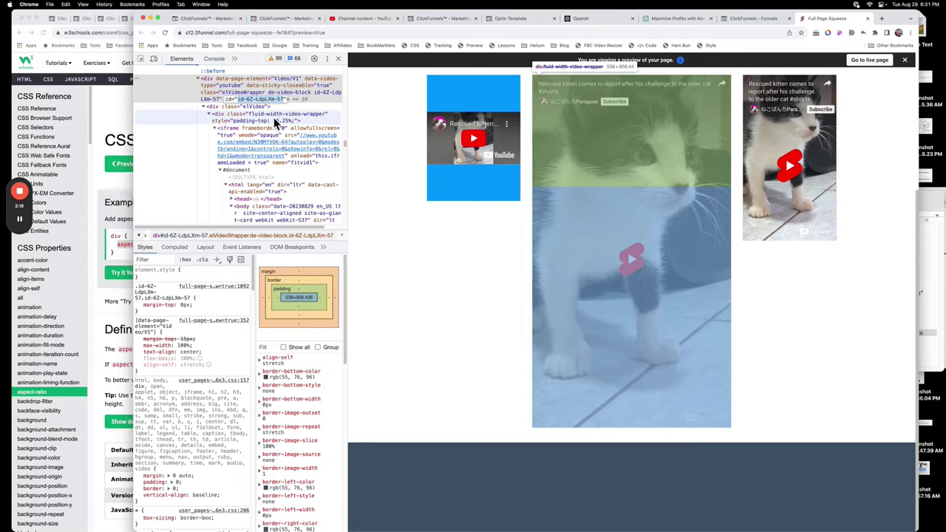
pyautogui.click(194, 118)
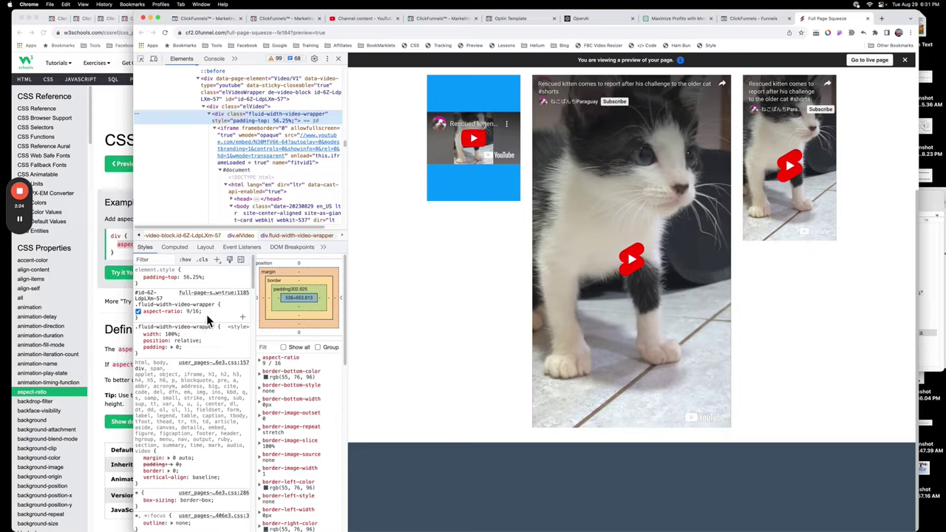
# - Compare the middle video's aspect-ratio CSS in the page editor with the videos rendered in the preview
pyautogui.click(735, 23)
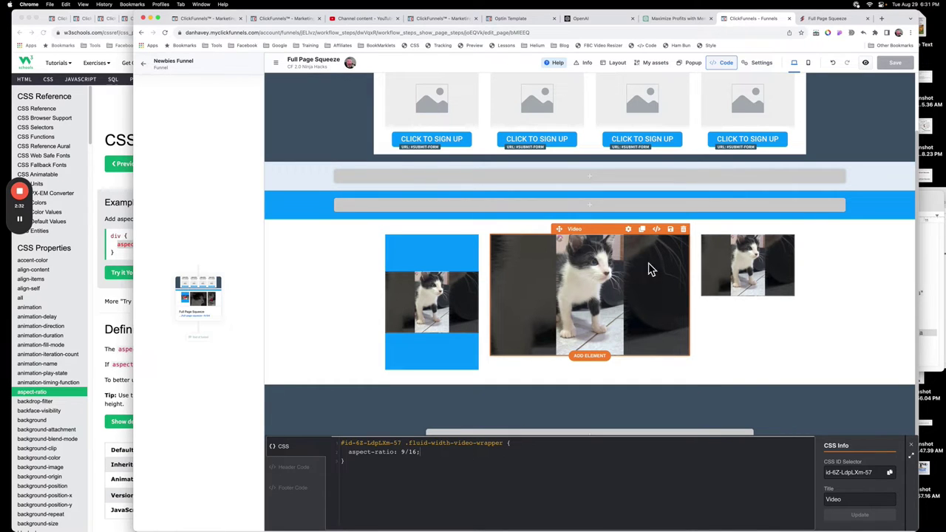
pyautogui.click(821, 19)
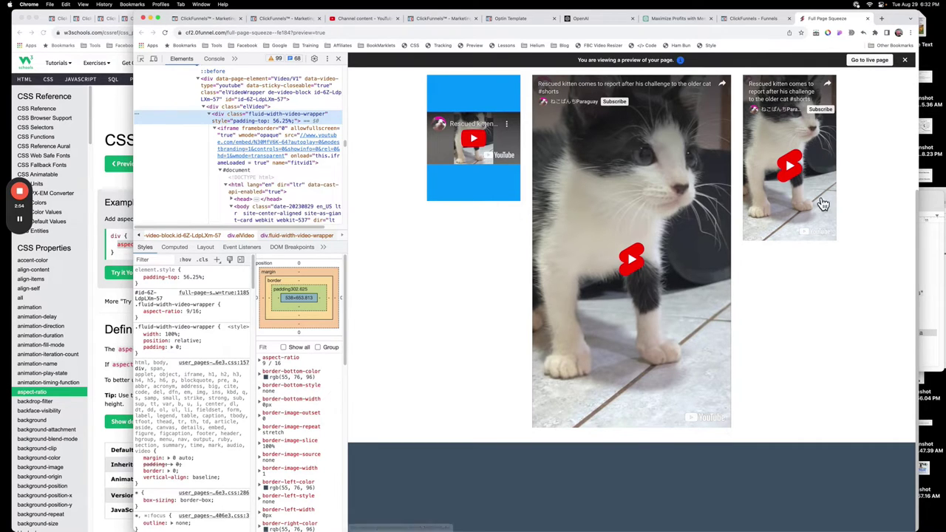
pyautogui.click(759, 19)
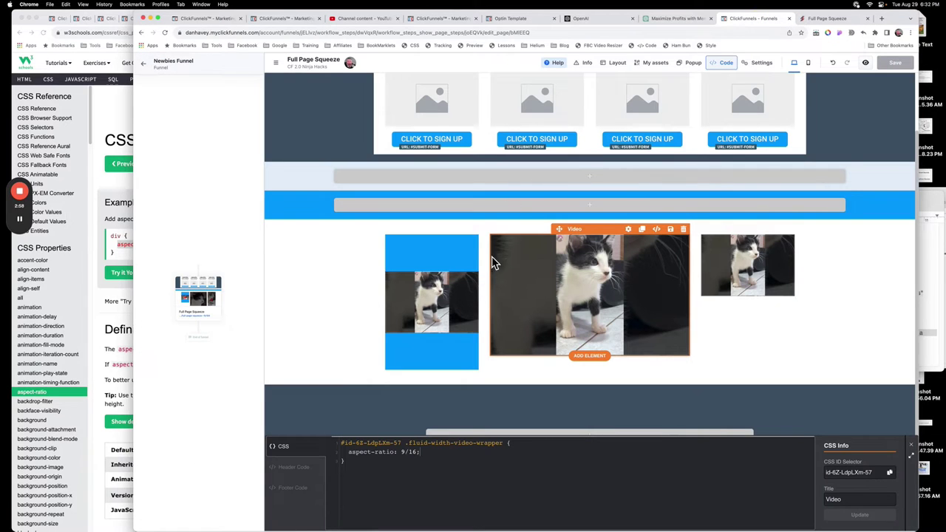
# - Widen the middle video's column by narrowing both outer columns of the row, and save the page
pyautogui.click(359, 255)
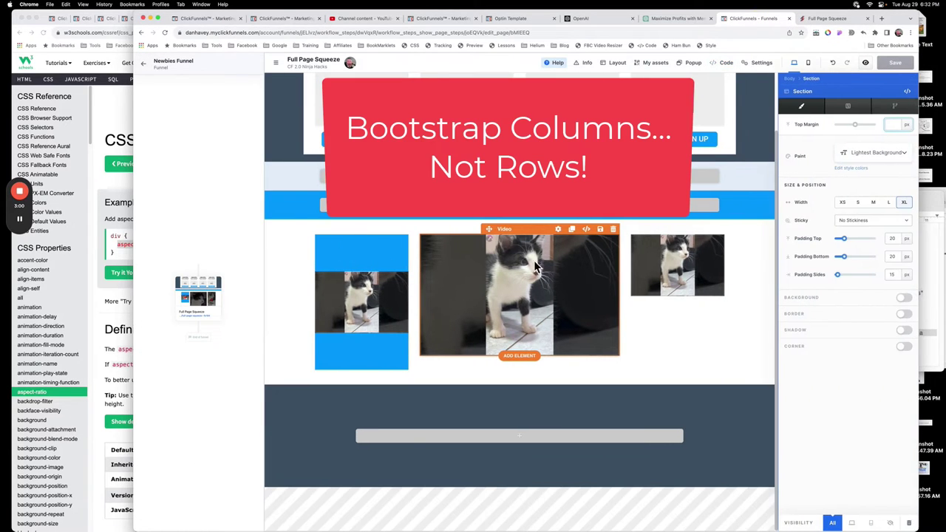
pyautogui.click(610, 378)
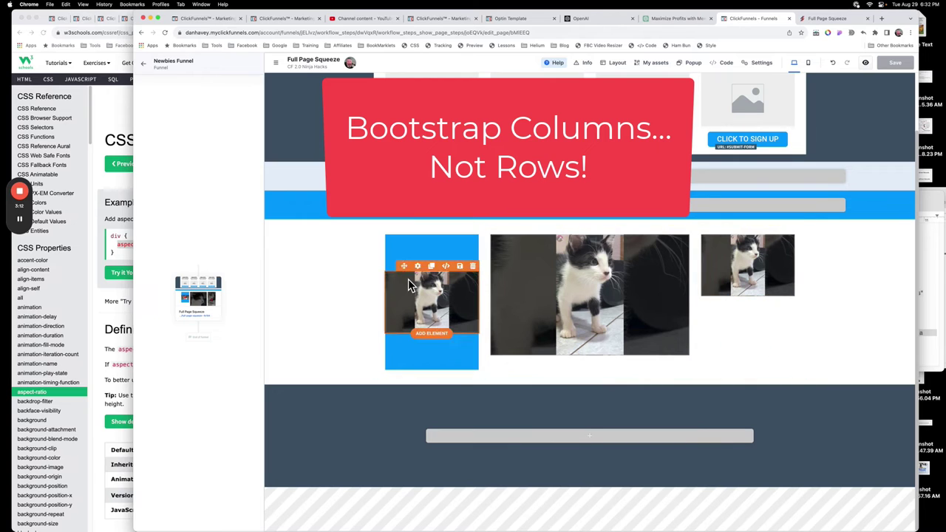
pyautogui.moveTo(487, 304); pyautogui.dragTo(450, 297)
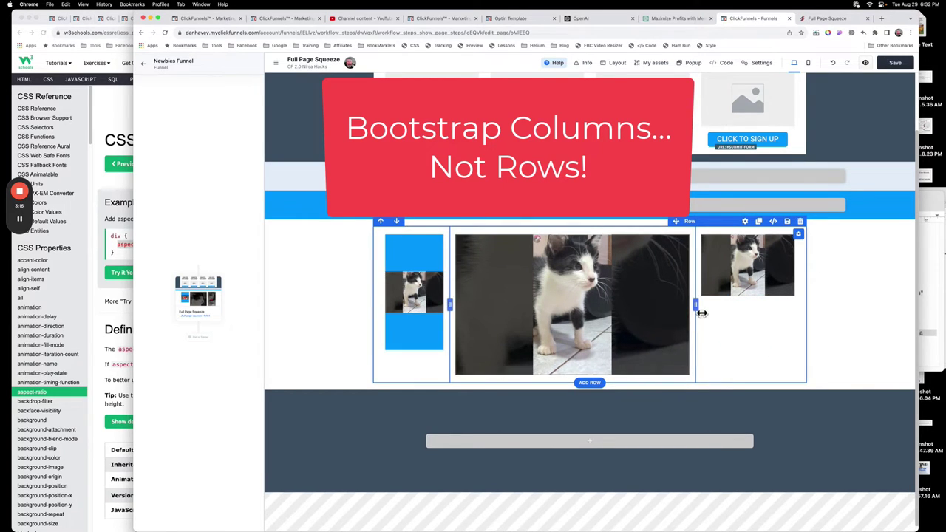
pyautogui.moveTo(697, 306); pyautogui.dragTo(729, 313)
pyautogui.click(903, 65)
# - Reload the Full Page Squeeze preview and check how the videos scale with the changed column widths
pyautogui.click(840, 22)
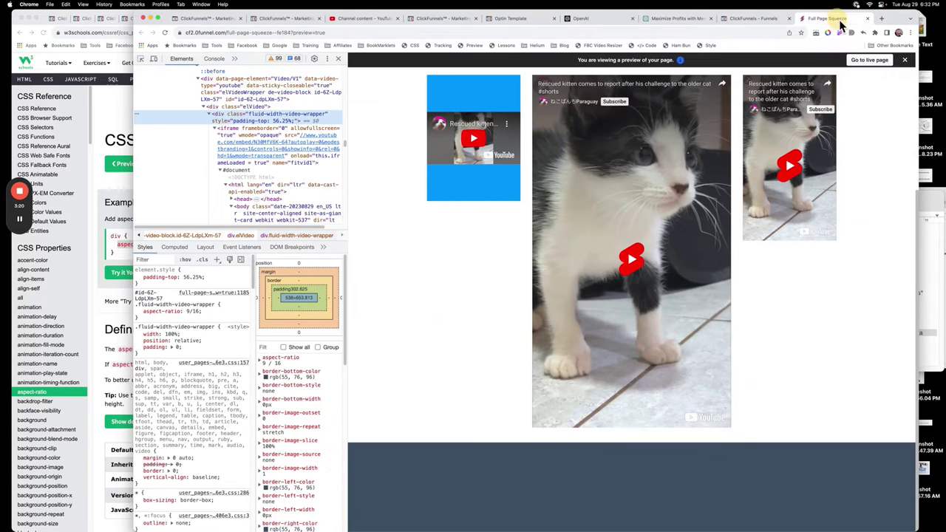
pyautogui.click(165, 32)
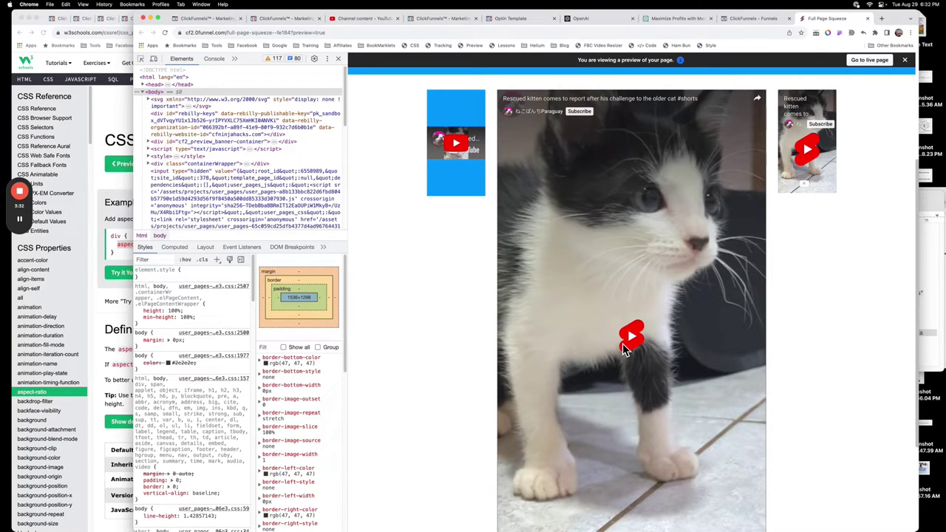
pyautogui.click(166, 32)
# - Resize the video row's columns in the page editor back to a narrower middle column with wider outer columns
pyautogui.click(737, 19)
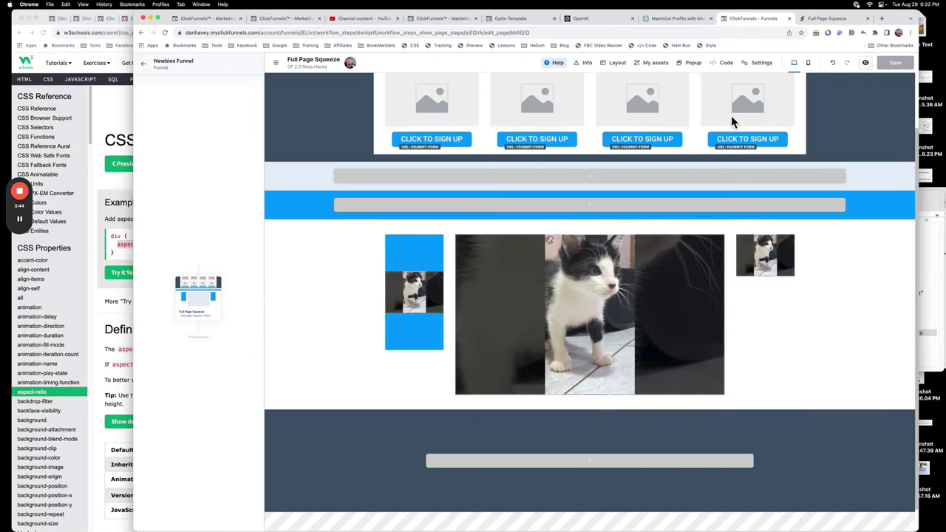
pyautogui.moveTo(736, 320); pyautogui.dragTo(675, 322)
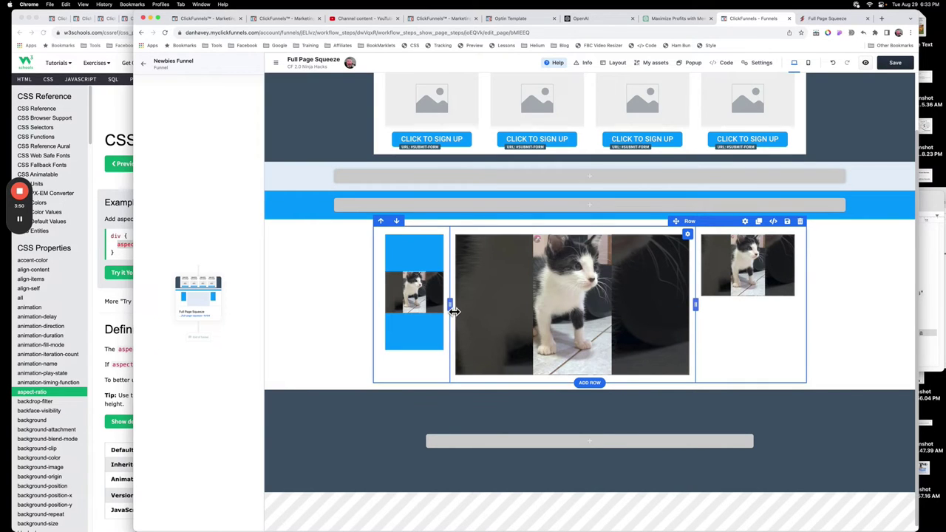
pyautogui.moveTo(450, 307); pyautogui.dragTo(503, 308)
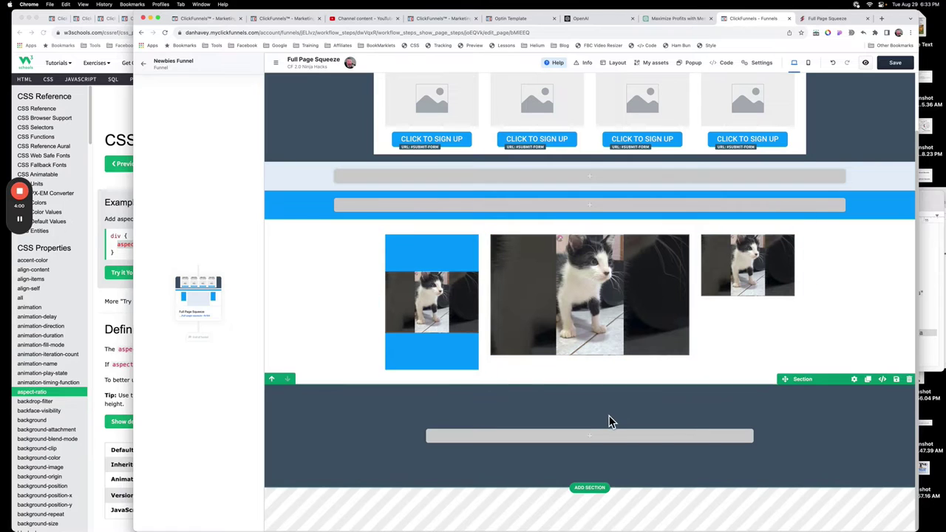
# - Add a four-column row below the videos, place two duplicates of the right-hand video in its middle columns, and save the page
pyautogui.click(602, 386)
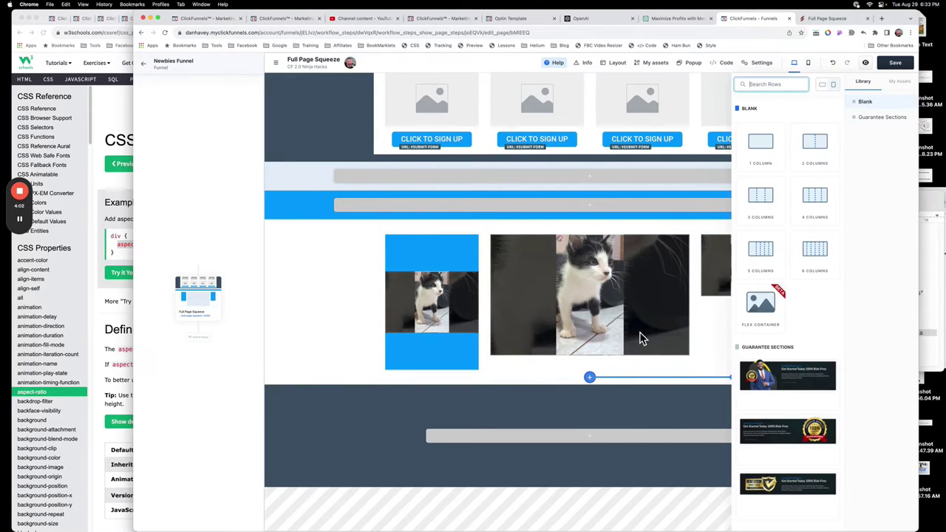
pyautogui.click(824, 206)
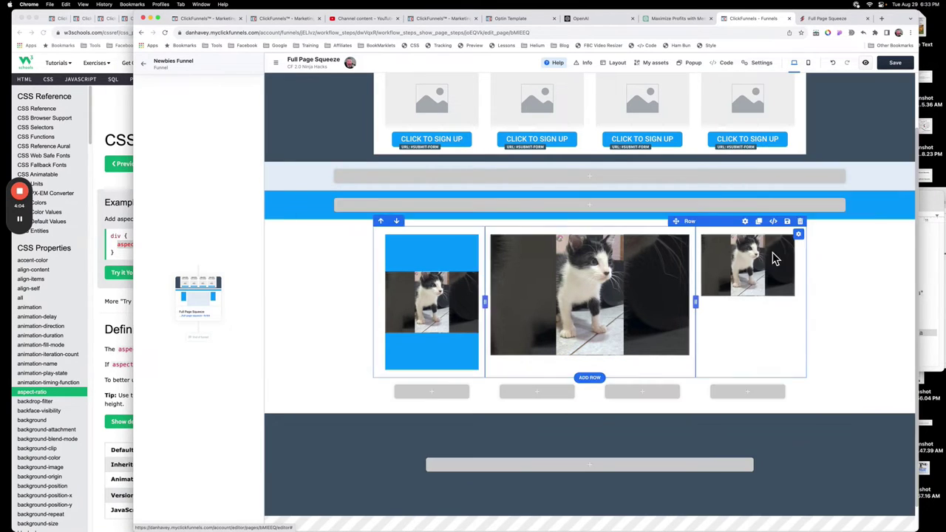
pyautogui.click(756, 238)
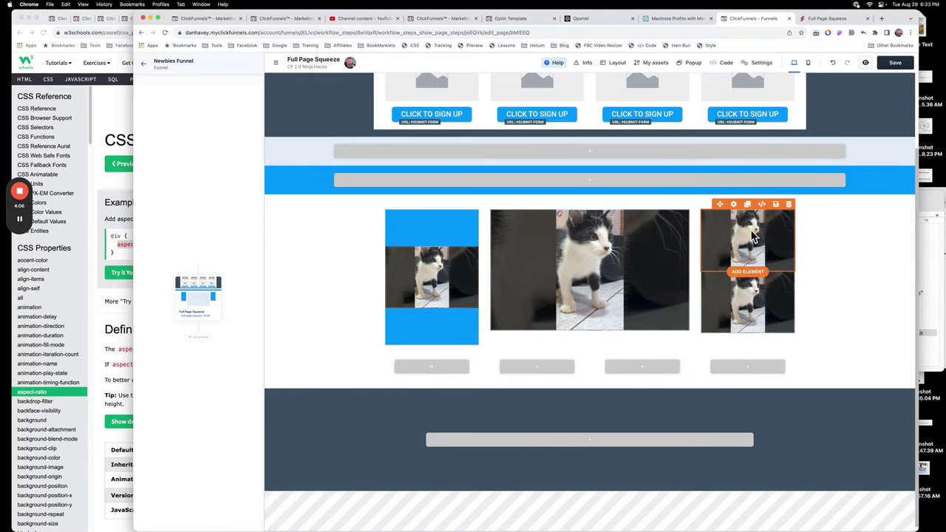
pyautogui.click(748, 267)
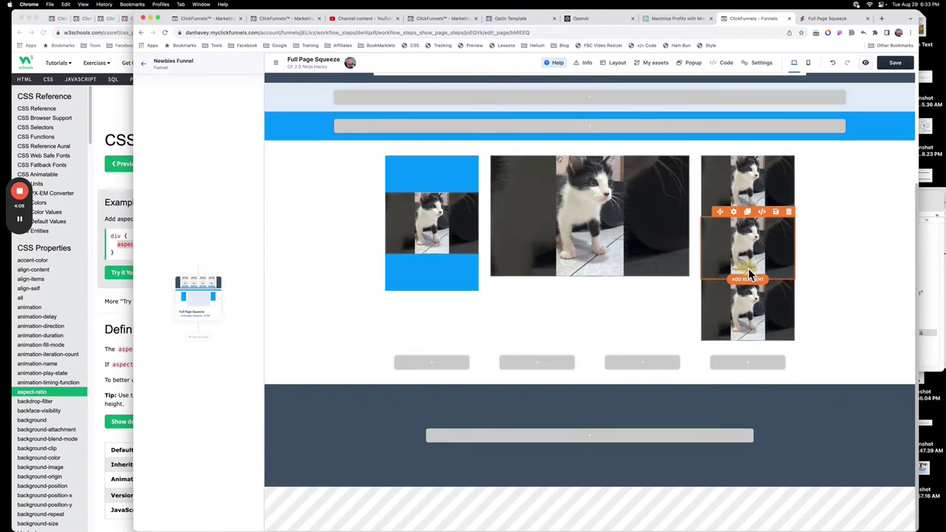
pyautogui.moveTo(754, 307)
pyautogui.mouseDown()
pyautogui.moveTo(642, 379)
pyautogui.moveTo(690, 294)
pyautogui.moveTo(739, 250)
pyautogui.moveTo(686, 303)
pyautogui.moveTo(648, 377)
pyautogui.moveTo(641, 362)
pyautogui.mouseUp()
pyautogui.moveTo(743, 259); pyautogui.dragTo(560, 330)
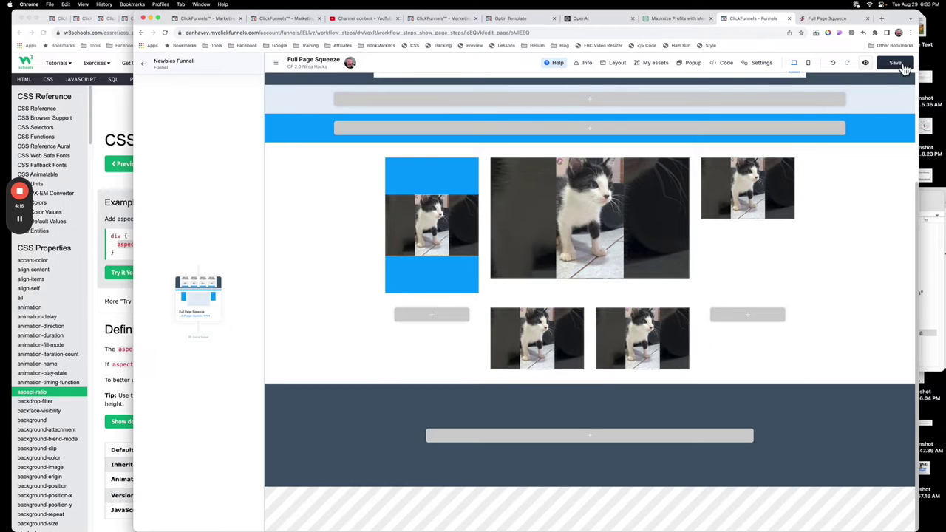
pyautogui.click(896, 63)
# - Reload the Full Page Squeeze preview and check the two duplicated videos below the large one
pyautogui.click(828, 20)
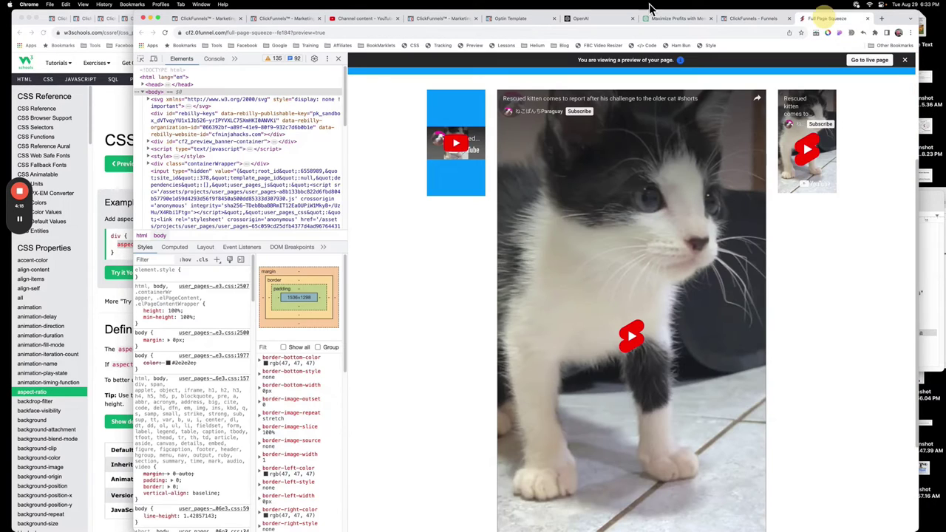
pyautogui.click(165, 33)
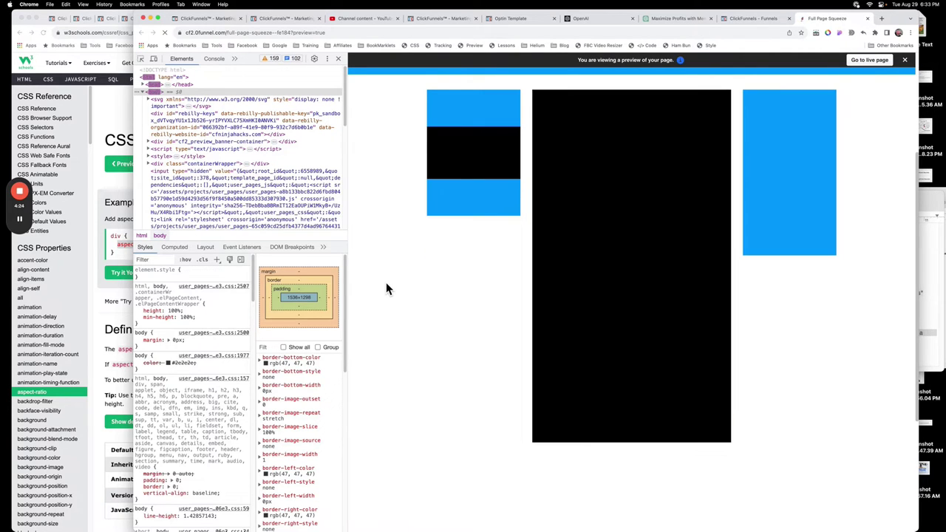
pyautogui.scroll(-5, 475, 318)
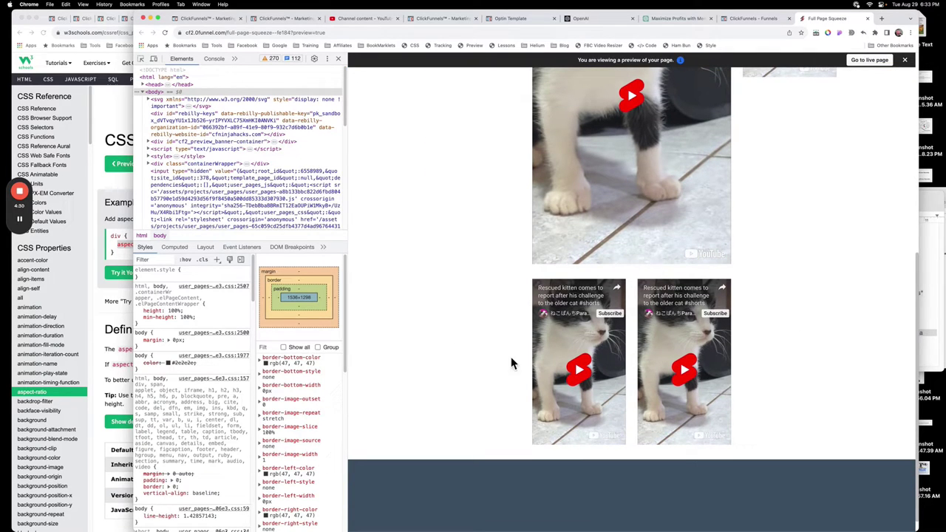
pyautogui.scroll(5, 434, 326)
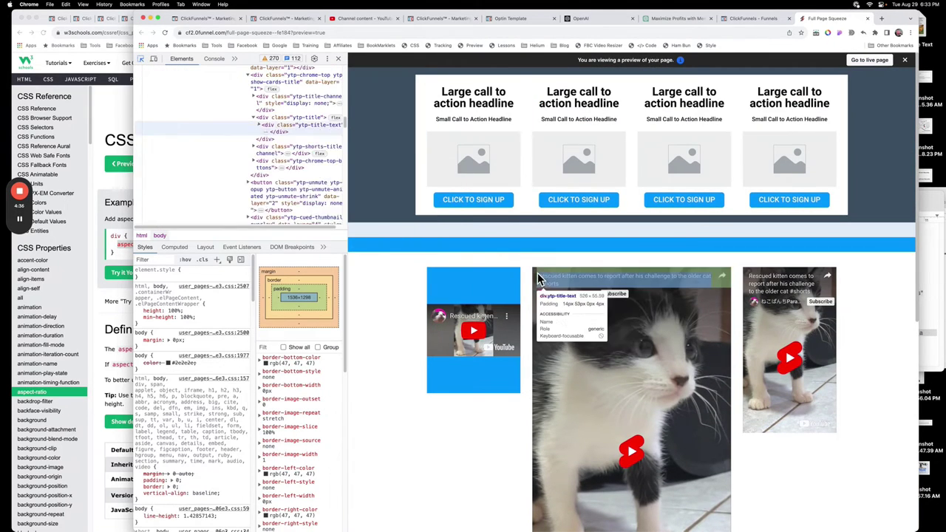
# - Inspect the large middle video in the preview and review the styles of its iframe and fluid-width-video-wrapper div
pyautogui.click(538, 280)
pyautogui.scroll(3, 276, 159)
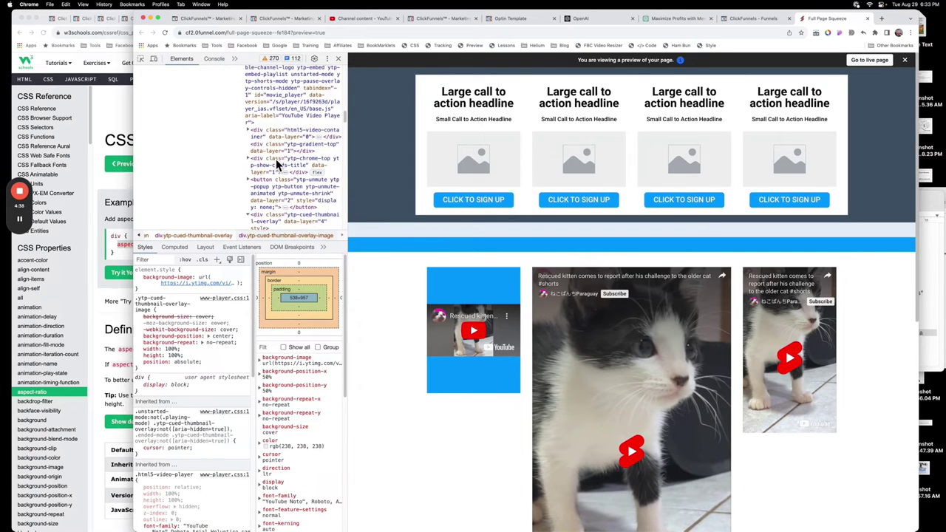
pyautogui.scroll(4, 275, 159)
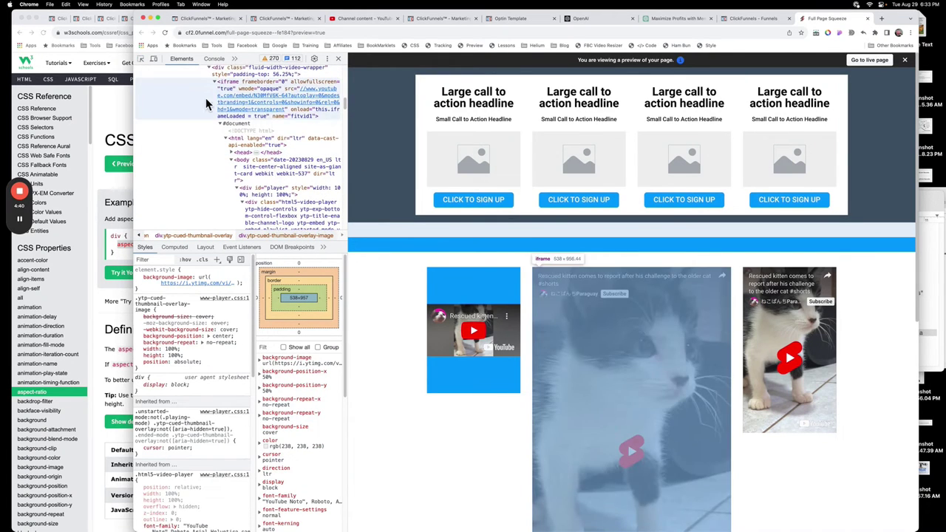
pyautogui.click(200, 97)
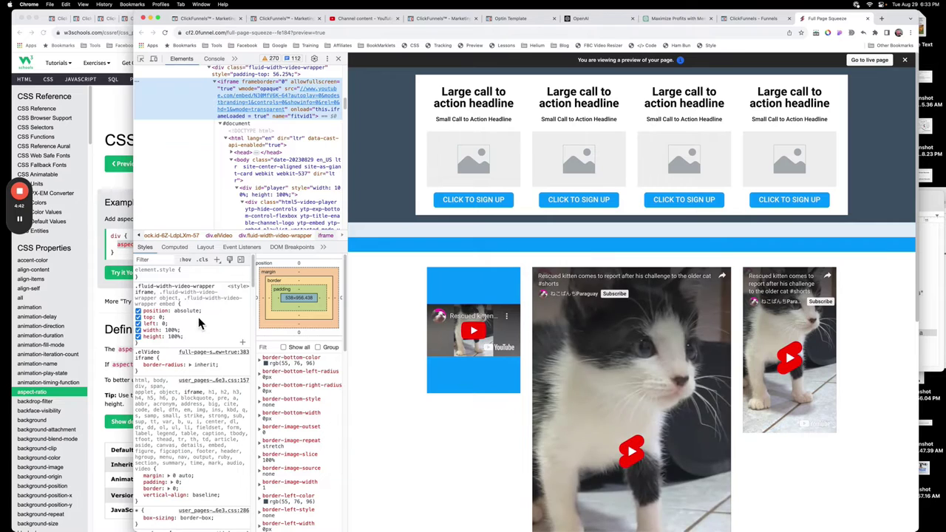
pyautogui.scroll(2, 204, 102)
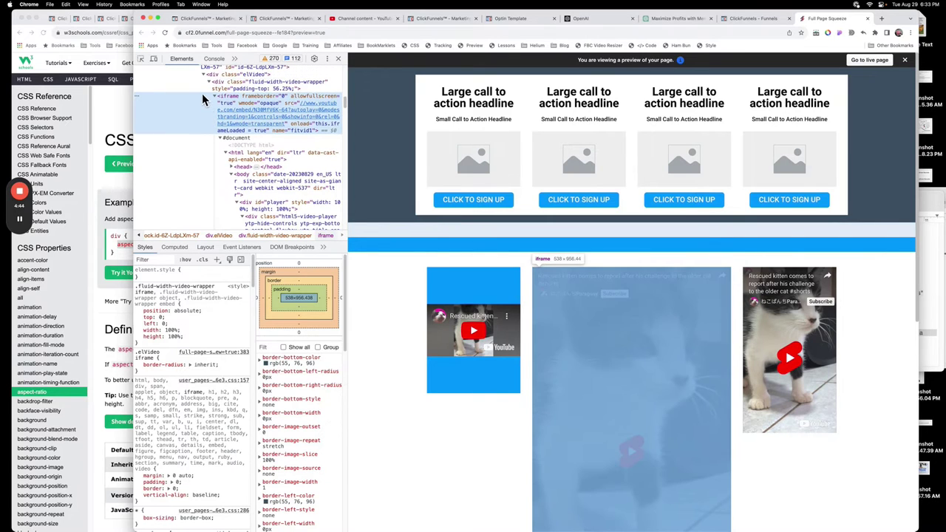
pyautogui.click(205, 90)
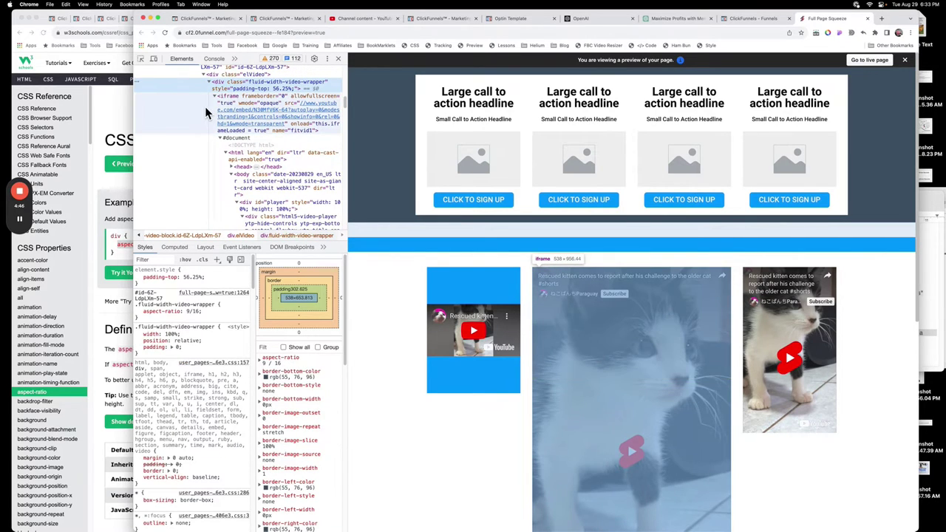
# - Set the .fluid-width-video-wrapper iframe rule to 73% width and 82% height in the live styles and check the resulting videos
pyautogui.click(205, 106)
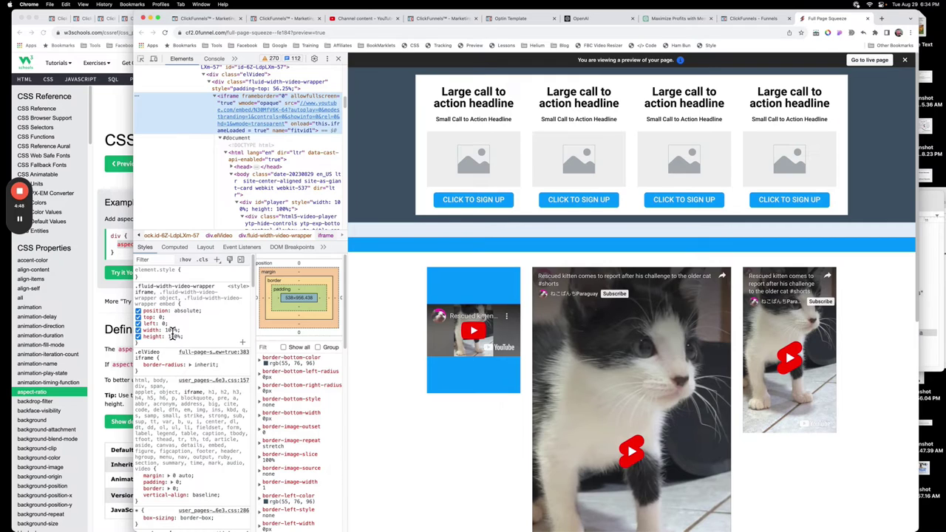
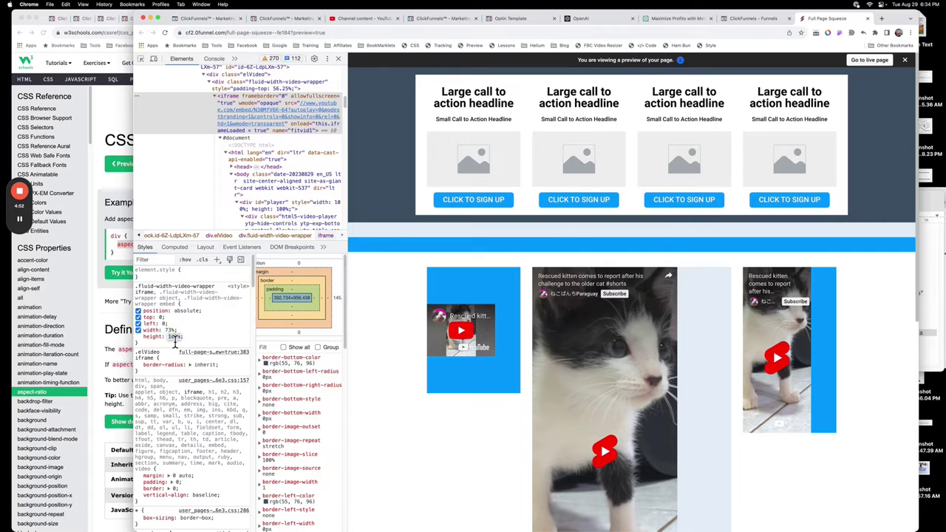
pyautogui.scroll(-18, 176, 341)
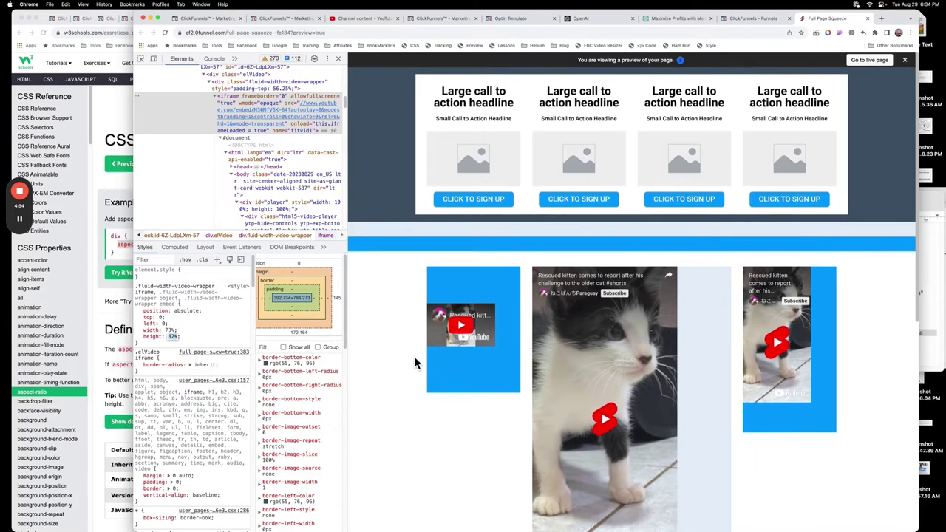
pyautogui.scroll(-5, 414, 356)
pyautogui.scroll(3, 414, 356)
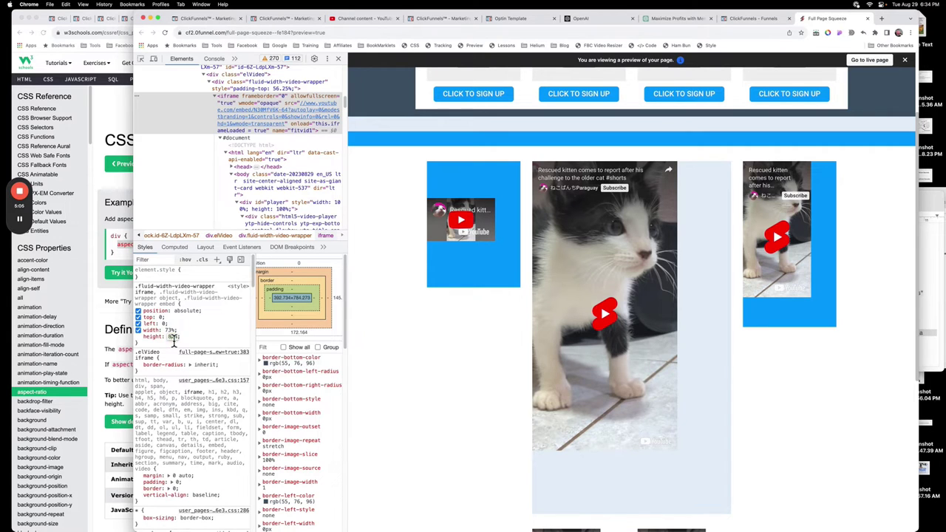
# - Raise the height in the .fluid-width-video-wrapper iframe rule to 100%
pyautogui.press('Up')
pyautogui.press('Up')
pyautogui.press('Up')
pyautogui.press('Up')
pyautogui.press('Up')
pyautogui.press('Up')
pyautogui.press('Up')
pyautogui.press('Up')
pyautogui.press('Up')
pyautogui.press('Up')
pyautogui.press('Up')
pyautogui.press('Up')
pyautogui.press('Up')
pyautogui.press('Up')
pyautogui.press('Up')
pyautogui.press('Up')
pyautogui.press('Up')
pyautogui.press('Up')
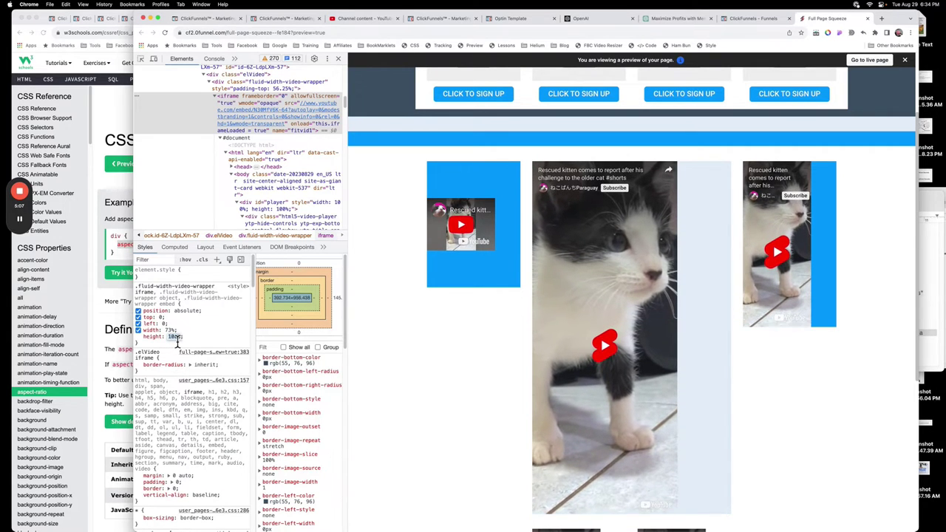
# - Raise the width in the .fluid-width-video-wrapper iframe rule to 100%
pyautogui.press('Down')
pyautogui.click(170, 330)
pyautogui.press('Up')
pyautogui.press('Up')
pyautogui.press('Up')
pyautogui.press('Up')
pyautogui.press('Up')
pyautogui.press('Up')
pyautogui.press('Up')
pyautogui.press('Up')
pyautogui.press('Up')
pyautogui.press('Up')
pyautogui.press('Up')
pyautogui.press('Up')
pyautogui.press('Up')
pyautogui.press('Up')
pyautogui.press('Up')
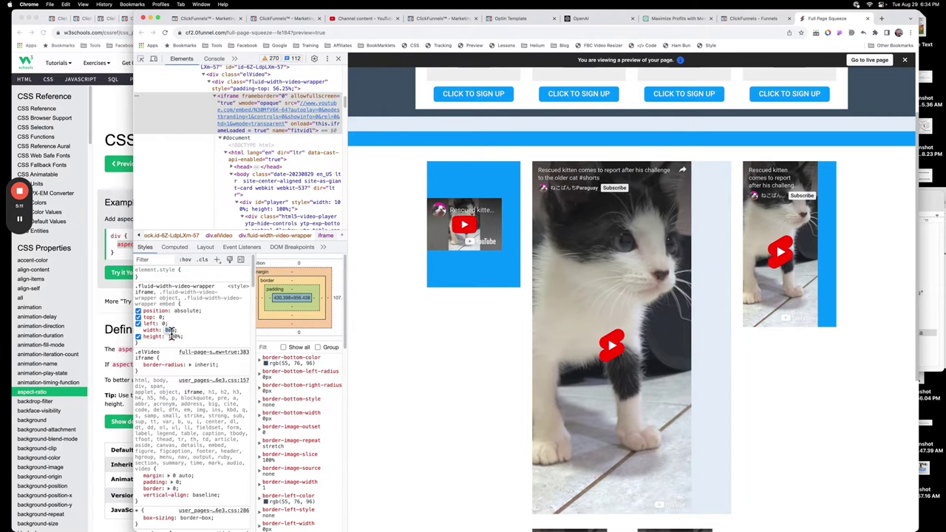
pyautogui.press('Up')
pyautogui.press('Up')
pyautogui.press('Up')
pyautogui.press('Up')
pyautogui.press('Up')
pyautogui.press('Up')
pyautogui.press('Up')
pyautogui.press('Up')
pyautogui.press('Up')
pyautogui.press('Up')
pyautogui.press('Up')
pyautogui.press('Up')
pyautogui.press('Up')
pyautogui.press('Up')
pyautogui.press('Up')
pyautogui.press('Up')
pyautogui.press('Up')
pyautogui.press('Up')
pyautogui.press('Up')
pyautogui.press('Up')
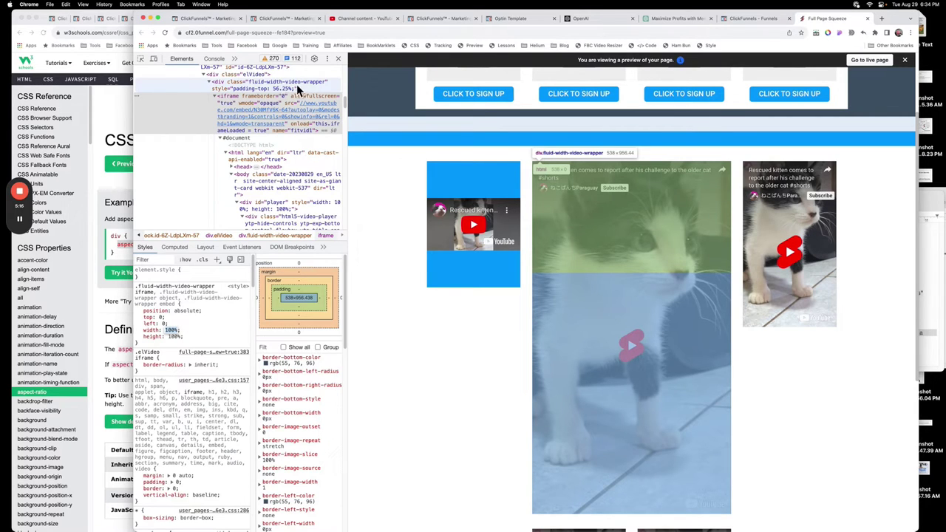
# - Select the large middle video's fluid-width-video-wrapper div and lower the width in its .fluid-width-video-wrapper rule to 50%
pyautogui.click(195, 83)
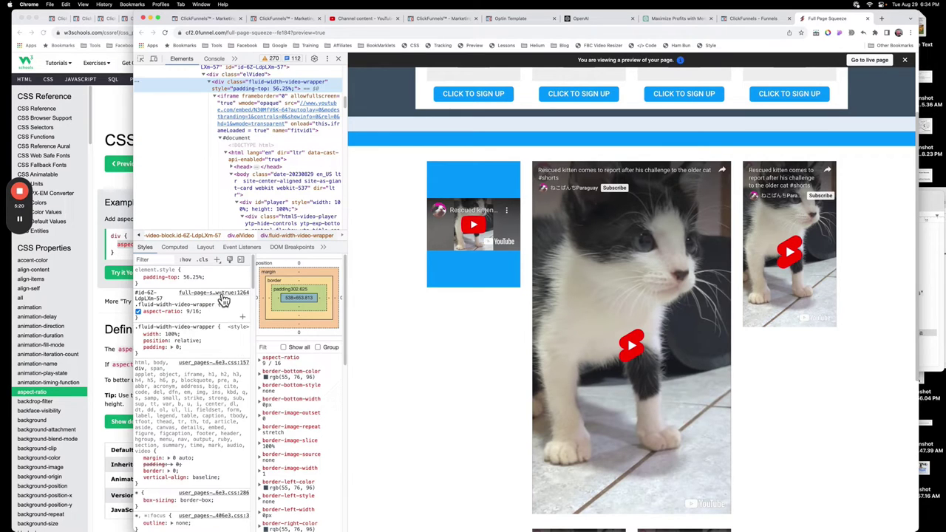
pyautogui.click(161, 334)
pyautogui.press('Down')
pyautogui.press('Down')
pyautogui.press('Down')
pyautogui.press('Down')
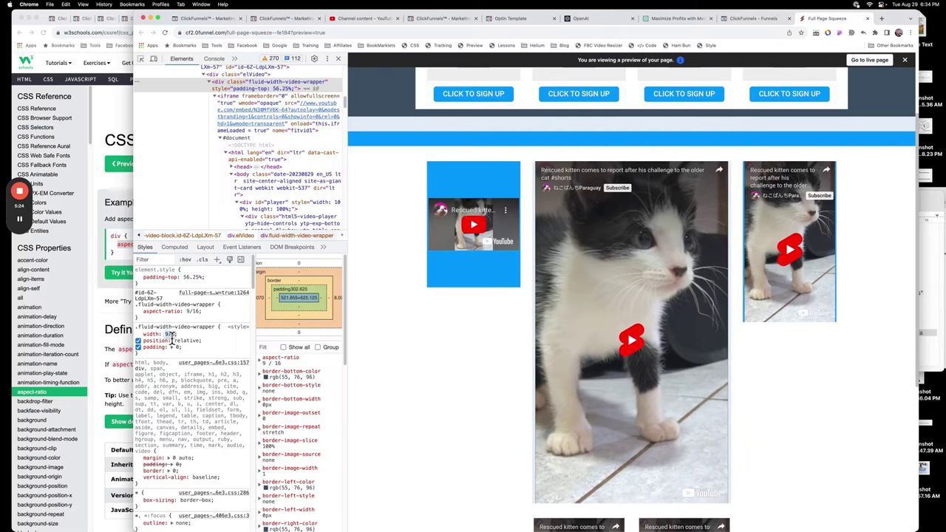
pyautogui.press('Down')
pyautogui.press('Down')
pyautogui.press('Down')
pyautogui.press('Down')
pyautogui.press('Down')
pyautogui.press('Down')
pyautogui.press('Down')
pyautogui.press('Down')
pyautogui.press('Down')
pyautogui.press('Down')
pyautogui.press('Down')
pyautogui.press('Down')
pyautogui.press('Down')
pyautogui.press('Down')
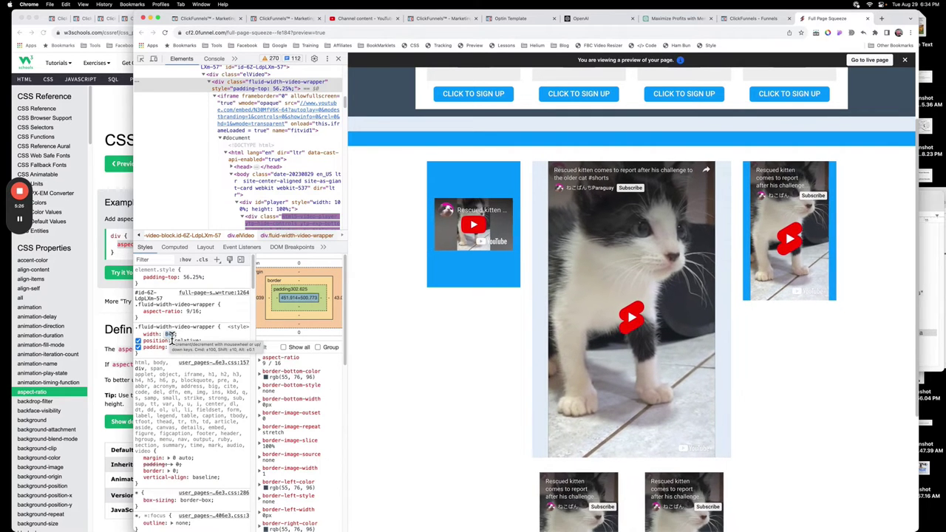
pyautogui.press('Down')
pyautogui.press('Down')
pyautogui.press('Down')
pyautogui.press('Down')
pyautogui.press('Down')
pyautogui.press('Down')
pyautogui.press('Down')
pyautogui.press('Down')
pyautogui.press('Down')
pyautogui.press('Down')
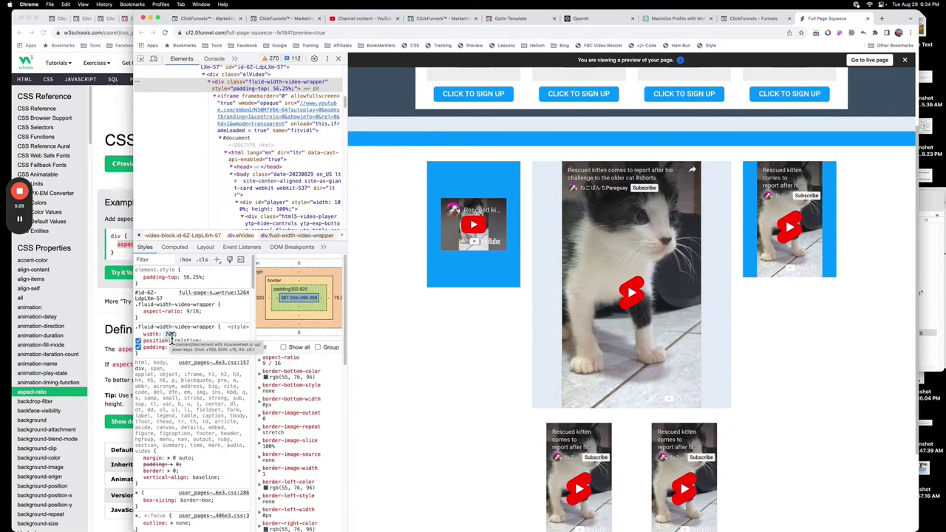
pyautogui.press('Down')
pyautogui.press('Down')
pyautogui.press('Down')
pyautogui.press('Down')
pyautogui.press('Down')
pyautogui.press('Down')
pyautogui.press('Down')
pyautogui.press('Down')
pyautogui.press('Down')
pyautogui.press('Down')
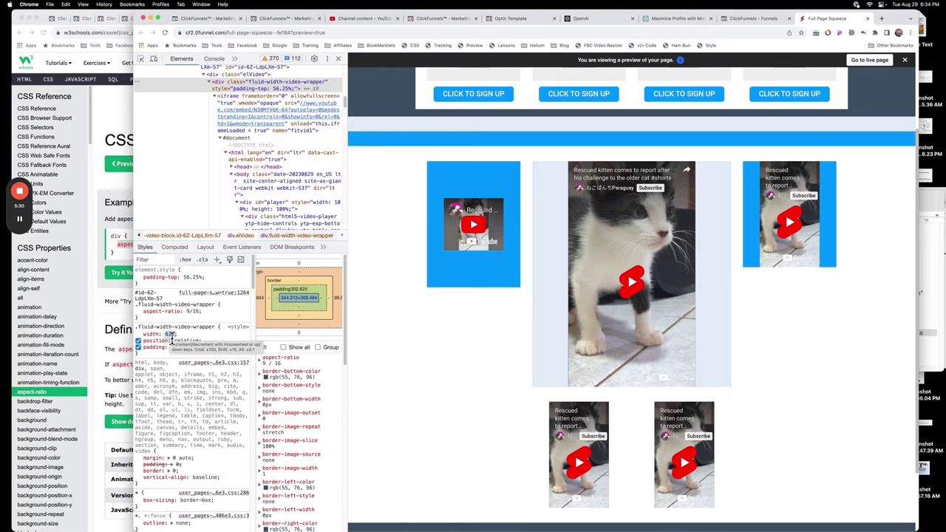
pyautogui.press('Down')
pyautogui.press('Down')
pyautogui.press('Down')
pyautogui.press('Down')
pyautogui.press('Down')
pyautogui.press('Down')
pyautogui.press('Down')
pyautogui.press('Down')
pyautogui.press('Down')
pyautogui.press('Down')
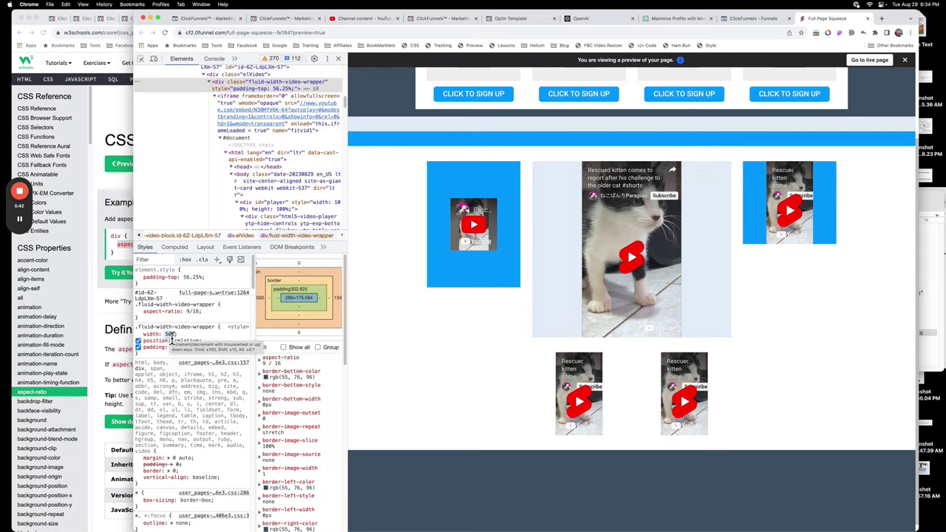
# - Return the width in the .fluid-width-video-wrapper rule to 100%
pyautogui.scroll(20, 172, 336)
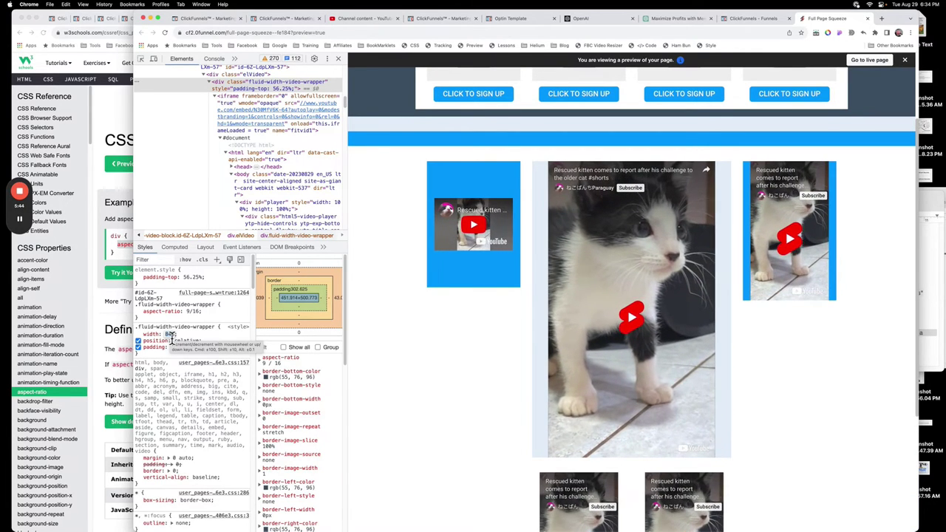
pyautogui.scroll(20, 172, 336)
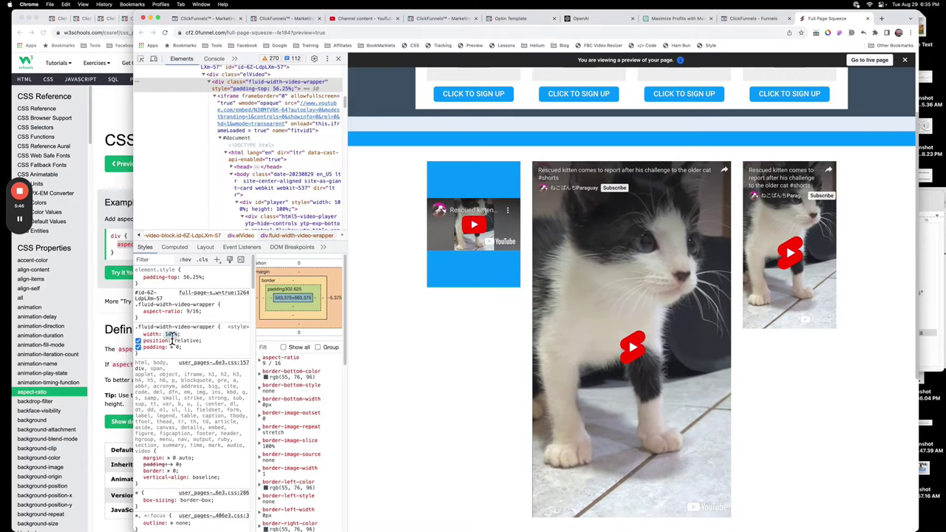
pyautogui.scroll(-2, 172, 337)
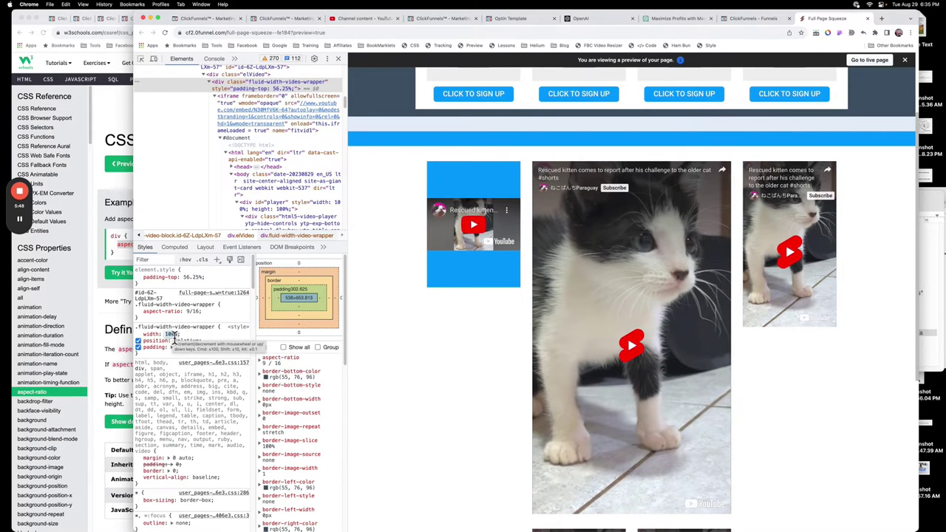
pyautogui.press('Return')
# - Add width: 100% !important to the #id-6Z-LdpLXm-57 .fluid-width-video-wrapper rule that holds the 9/16 aspect ratio
pyautogui.click(173, 325)
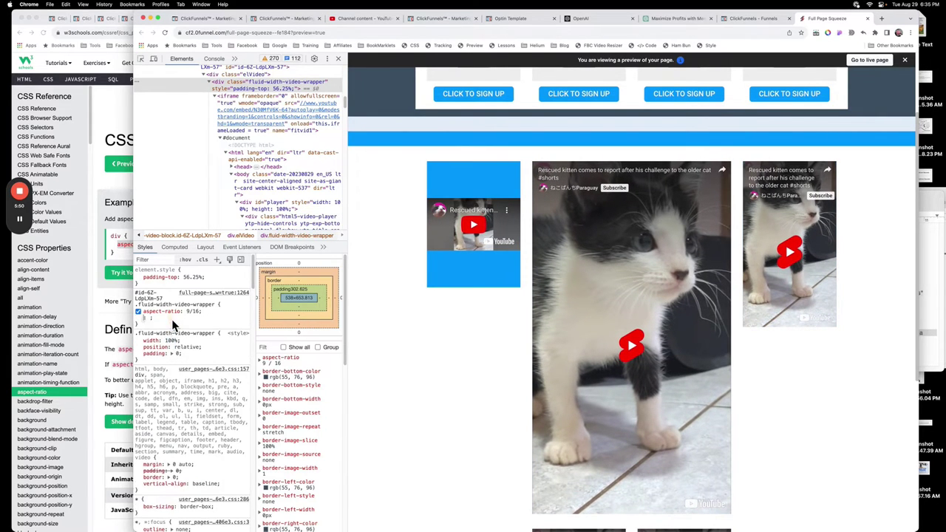
pyautogui.write('width')
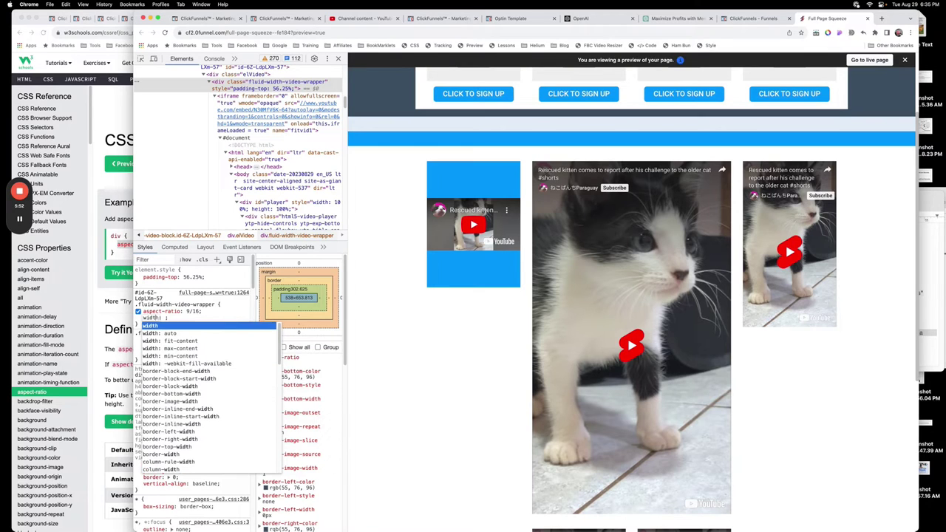
pyautogui.press('Tab')
pyautogui.write('10')
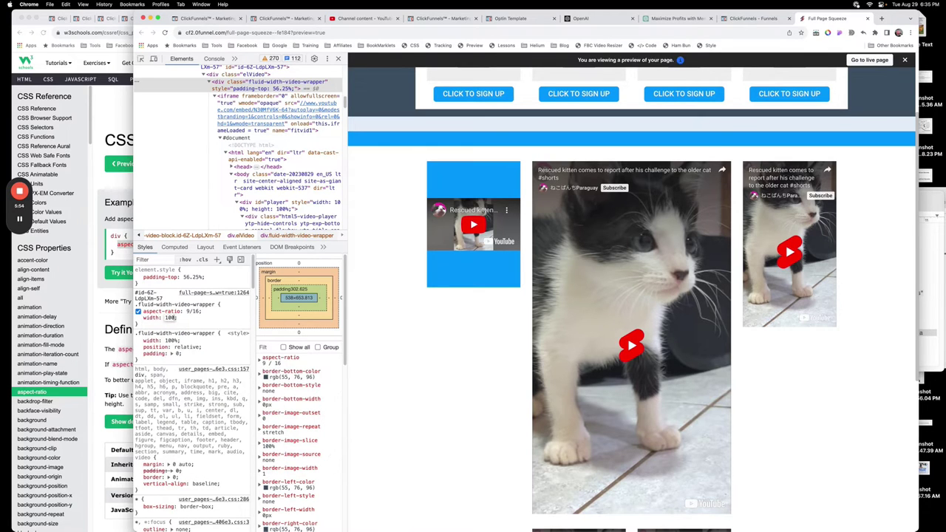
pyautogui.write('0% !')
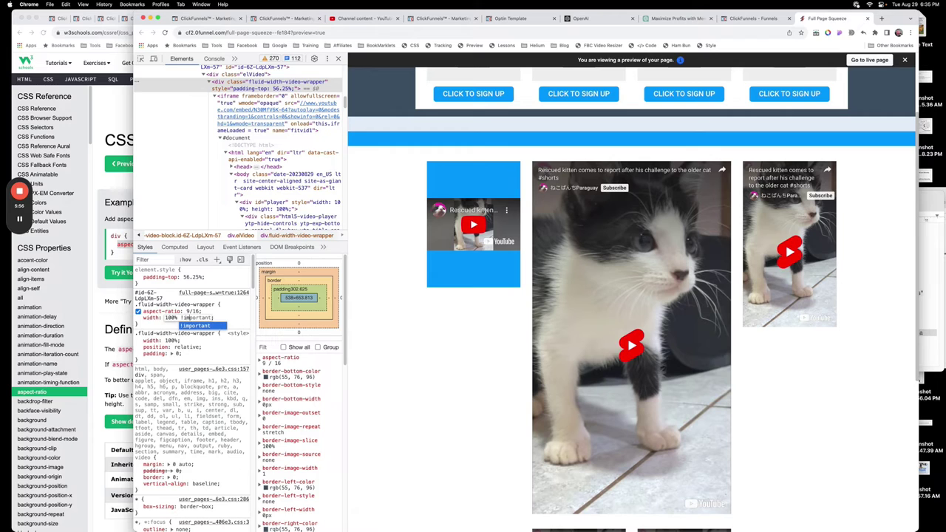
pyautogui.press('Return')
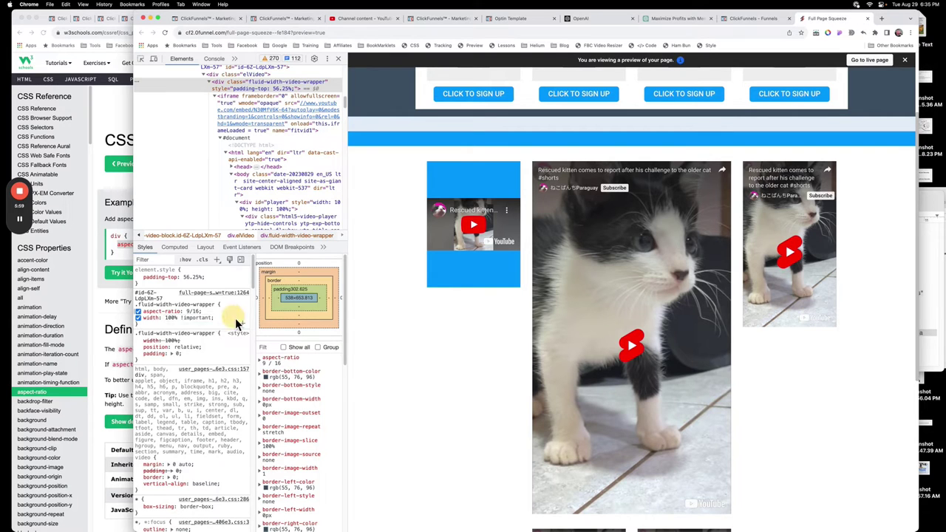
# - Try smaller widths in the #id-6Z-LdpLXm-57 .fluid-width-video-wrapper rule and settle on 62% !important
pyautogui.click(171, 317)
pyautogui.scroll(-8, 172, 323)
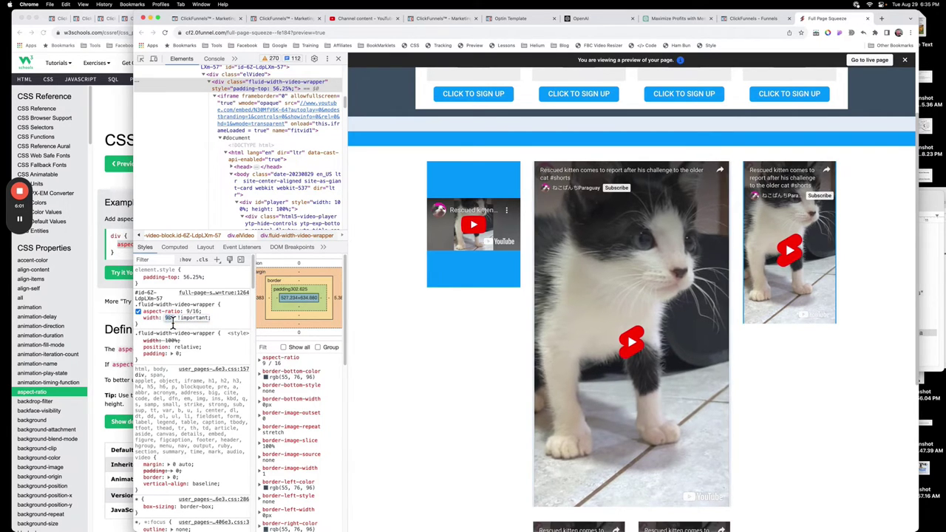
pyautogui.scroll(-20, 172, 323)
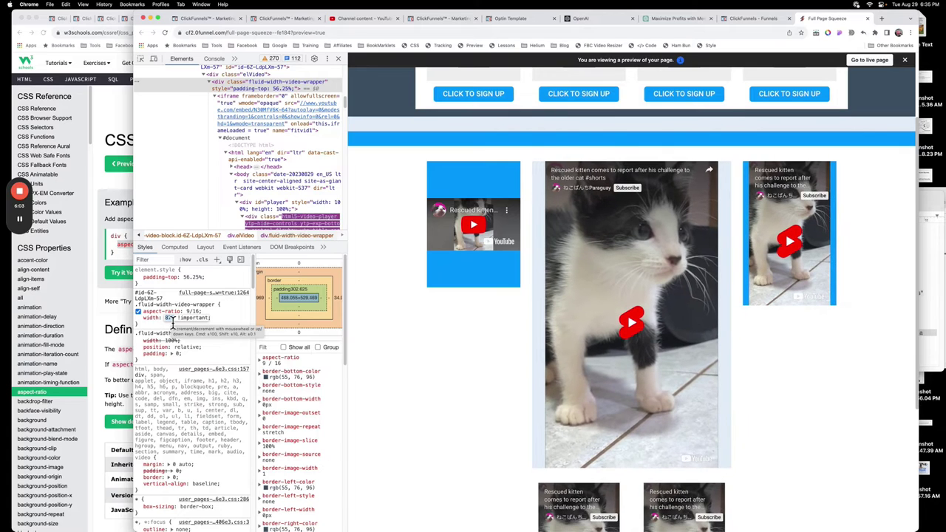
pyautogui.scroll(-2, 172, 323)
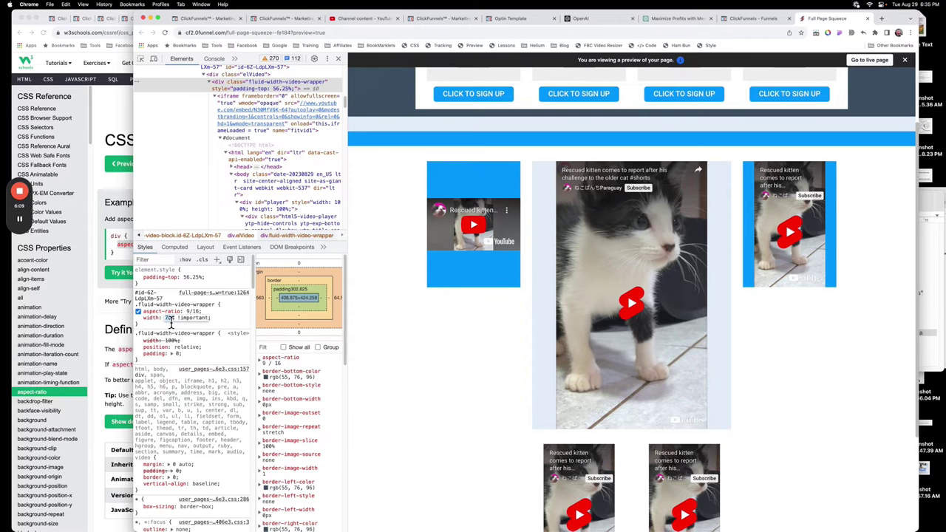
pyautogui.scroll(-8, 170, 320)
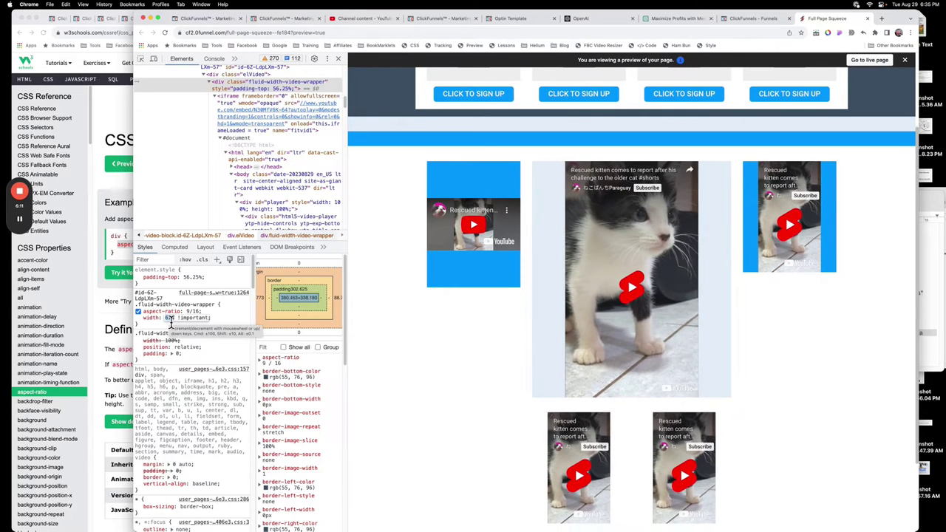
pyautogui.scroll(-3, 170, 320)
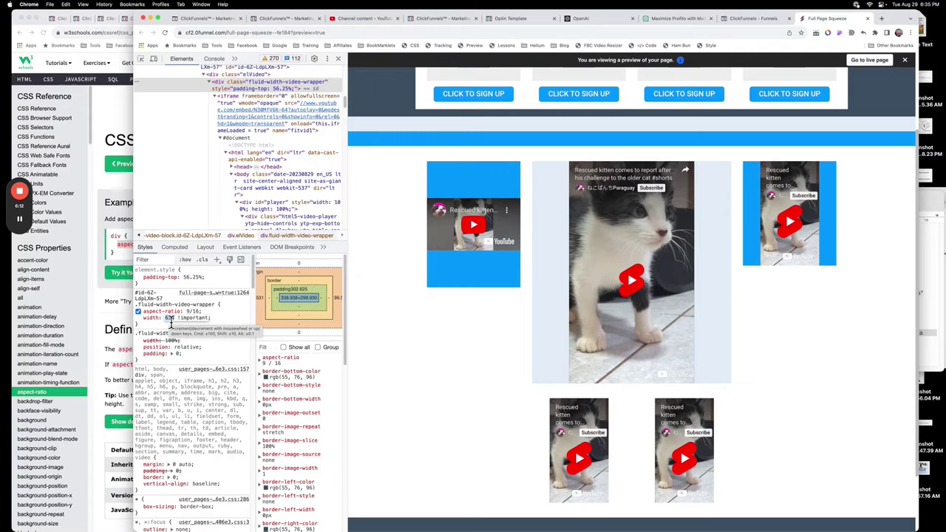
pyautogui.scroll(-8, 170, 320)
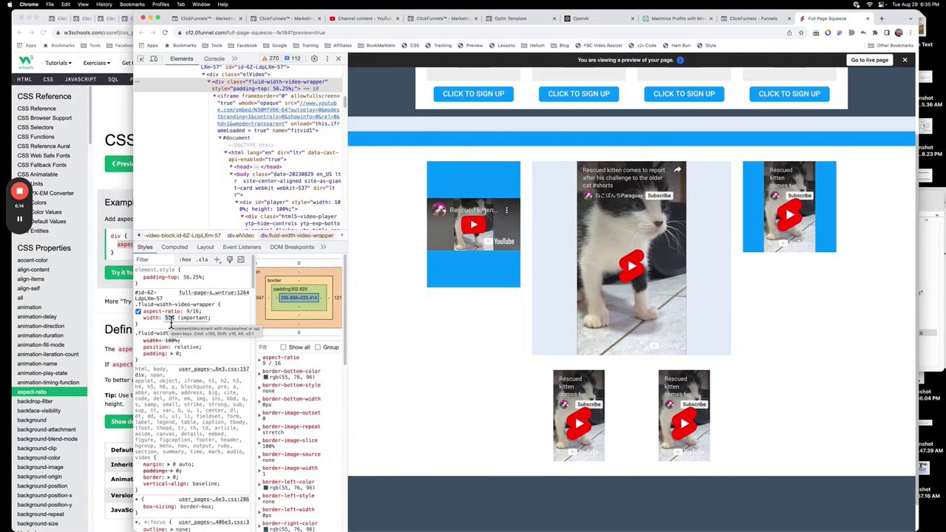
pyautogui.scroll(-2, 170, 320)
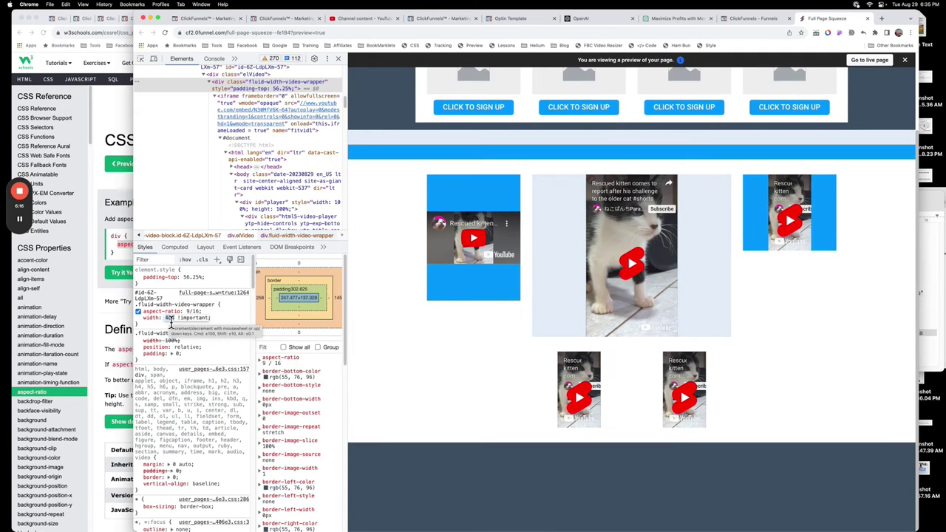
pyautogui.scroll(1, 170, 320)
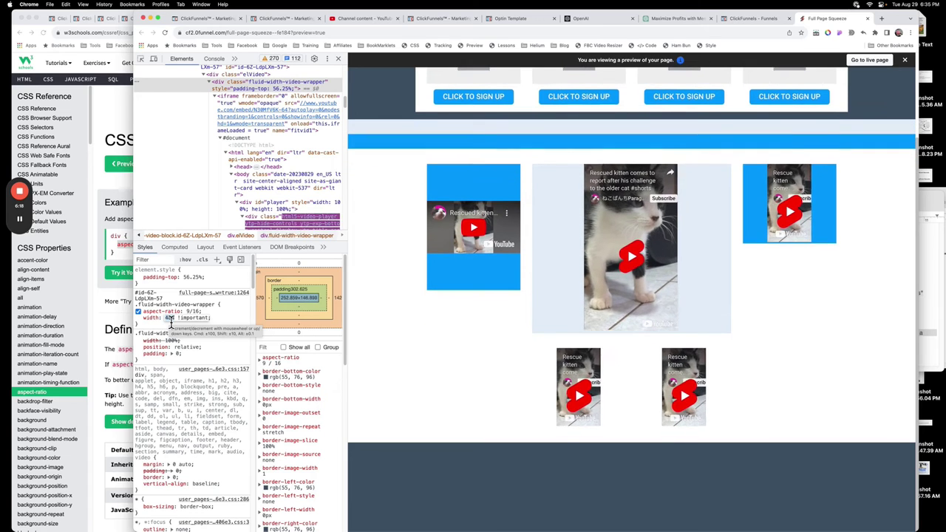
pyautogui.scroll(10, 170, 320)
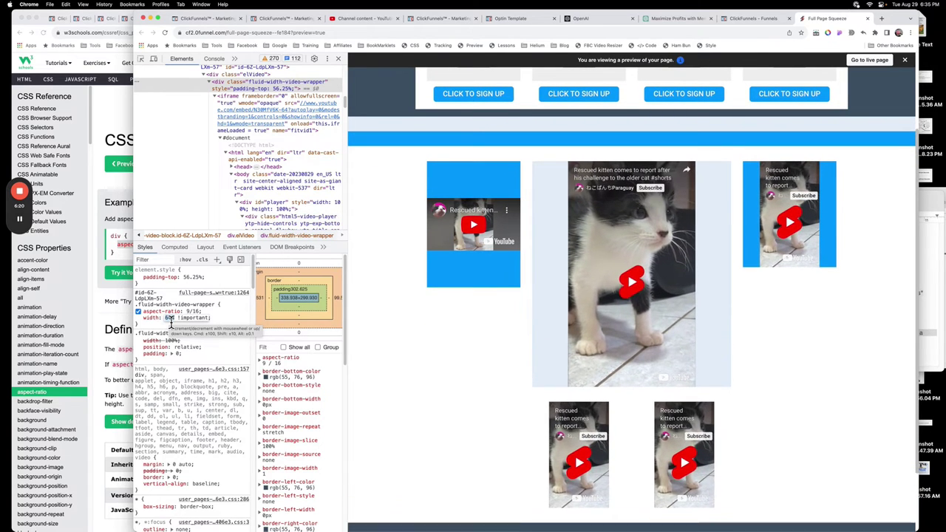
pyautogui.scroll(-2, 170, 324)
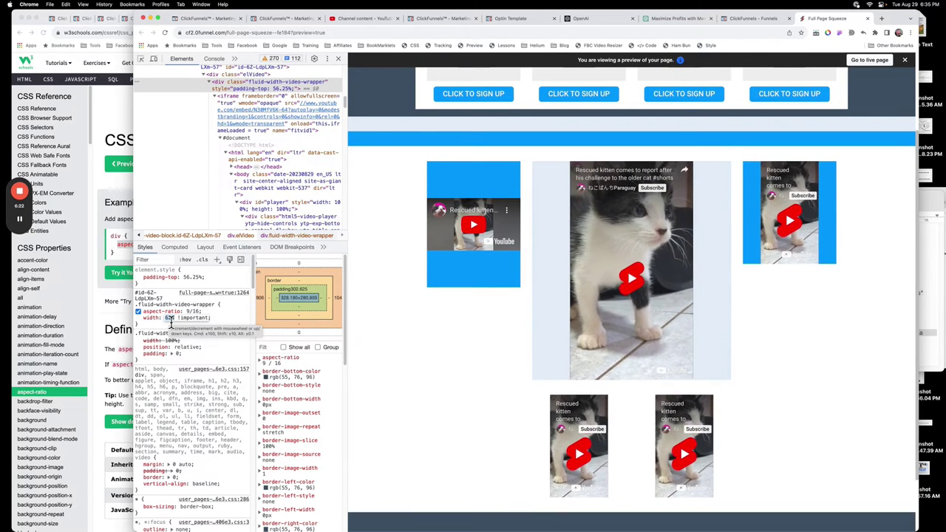
pyautogui.scroll(-2, 170, 323)
pyautogui.scroll(2, 232, 148)
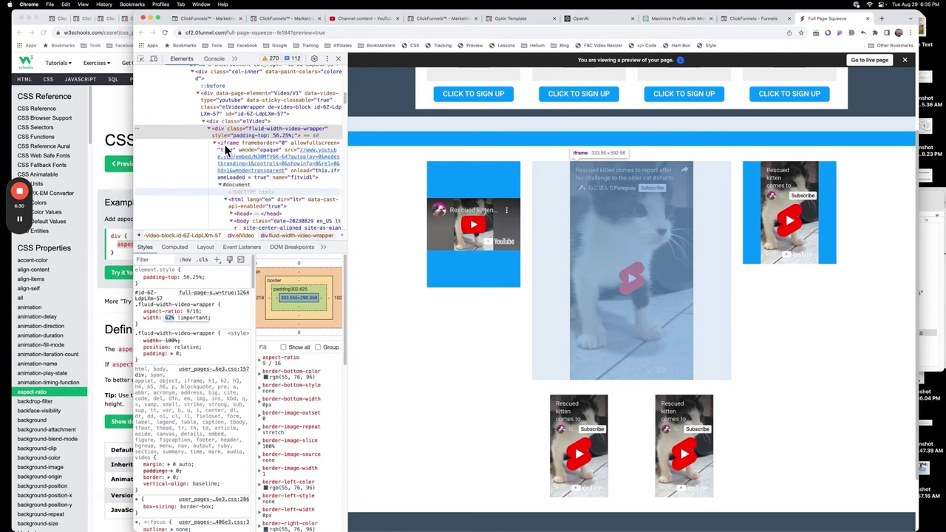
# - Add an inline padding of 10px to the large middle video's elVideoWrapper div with id-6Z-LdpLXm-57
pyautogui.click(190, 107)
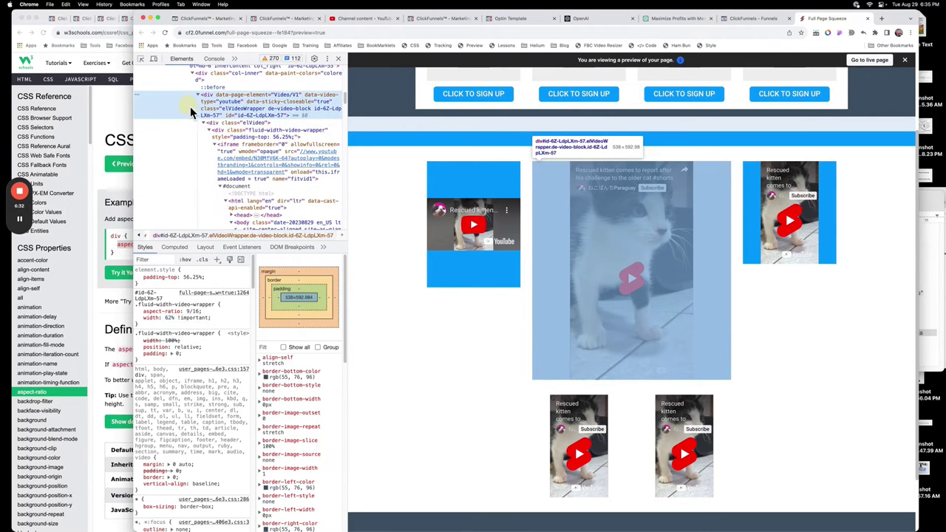
pyautogui.click(174, 278)
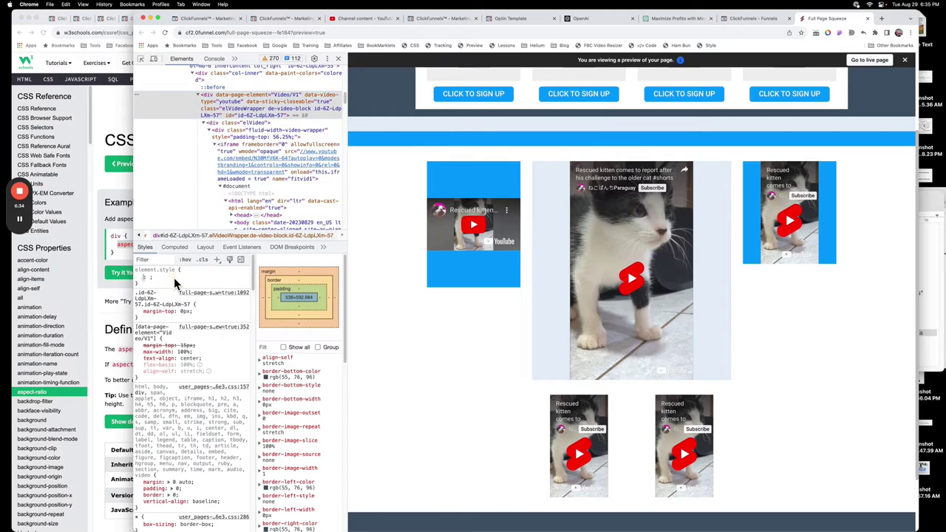
pyautogui.write('padding')
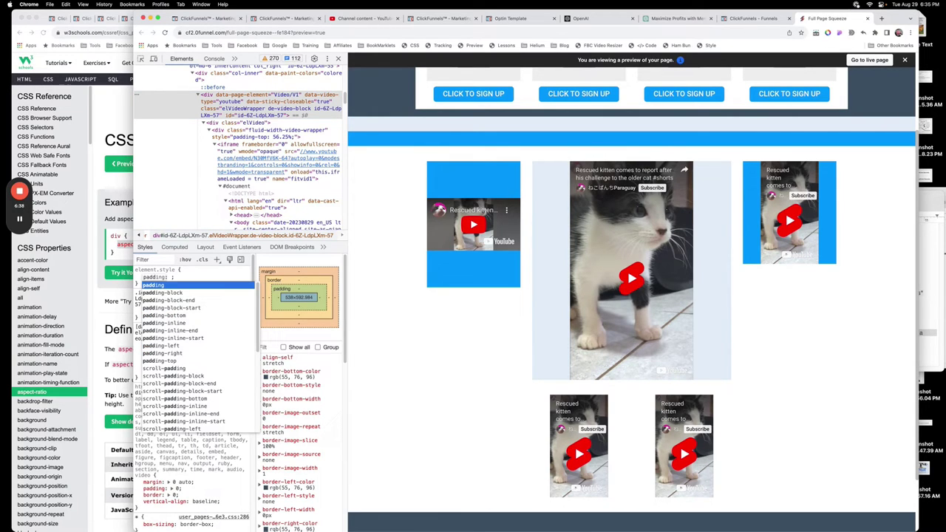
pyautogui.press('Tab')
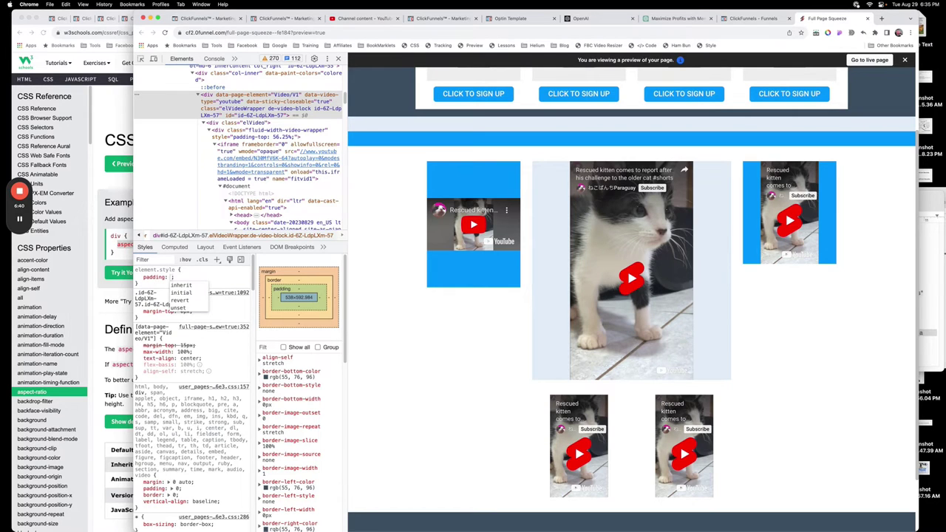
pyautogui.write('10px')
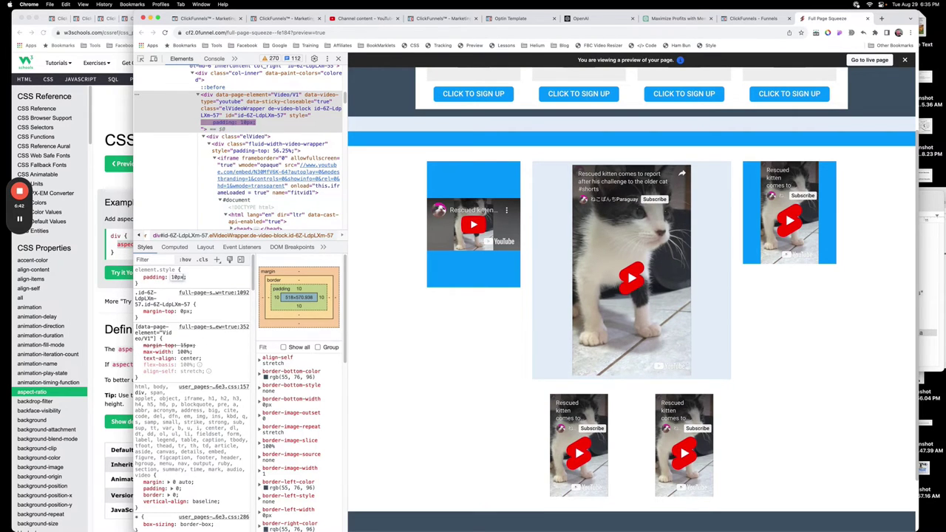
# - Increase the elVideoWrapper div's inline padding to 28px
pyautogui.press('Up')
pyautogui.press('Up')
pyautogui.press('Up')
pyautogui.press('Up')
pyautogui.press('Up')
pyautogui.press('Up')
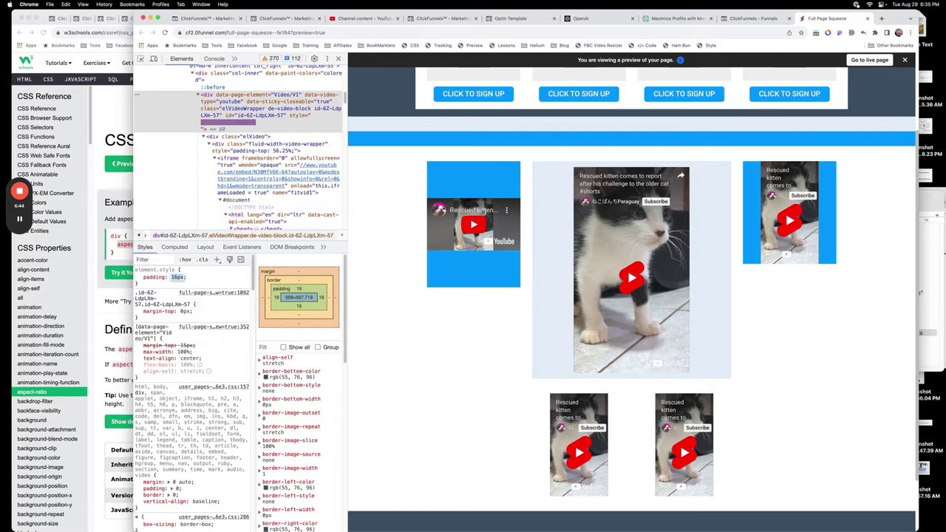
pyautogui.press('Up')
pyautogui.press('Up')
pyautogui.press('Up')
pyautogui.press('Up')
pyautogui.press('Up')
pyautogui.press('Up')
pyautogui.press('Up')
pyautogui.press('Up')
pyautogui.press('Up')
pyautogui.press('Up')
pyautogui.press('Up')
pyautogui.press('Up')
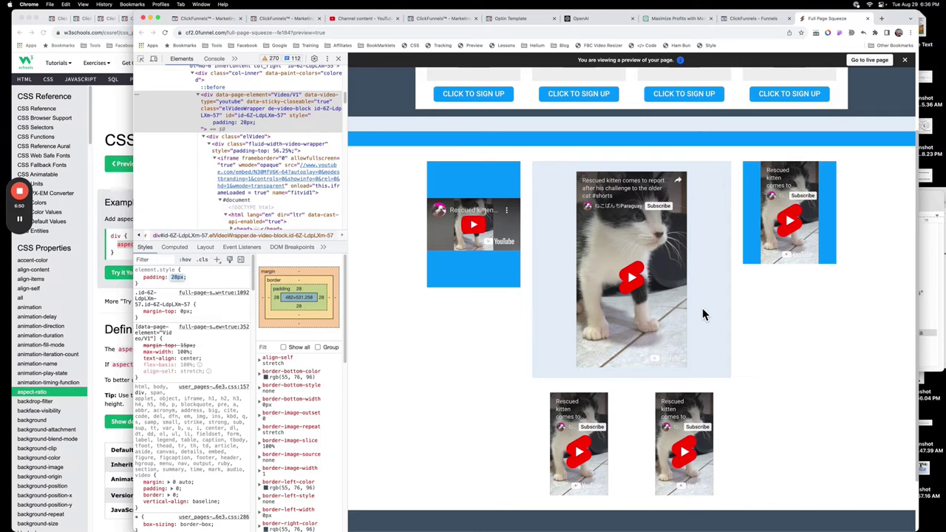
pyautogui.click(20, 221)
pyautogui.click(20, 220)
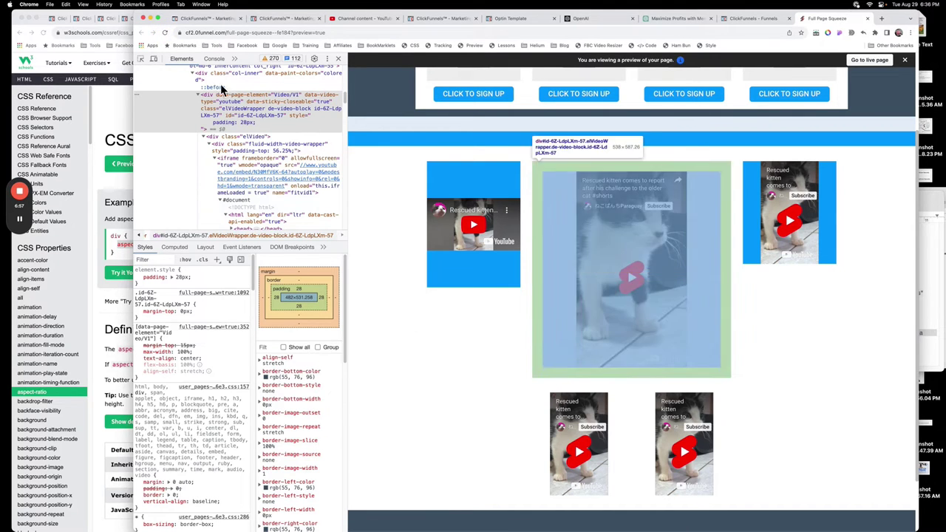
# - Reload the preview to discard the inline padding, and enable and preview a float-in animation on the video section in the page editor
pyautogui.click(165, 33)
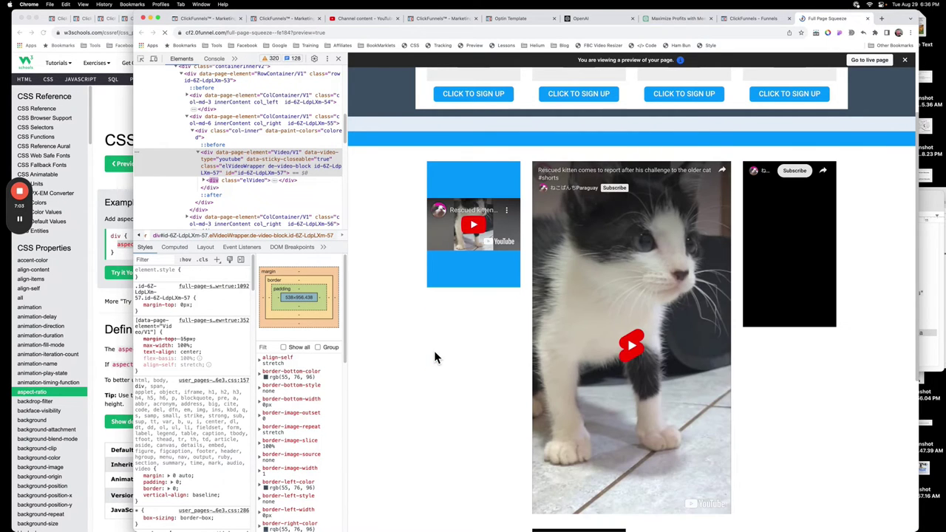
pyautogui.click(754, 19)
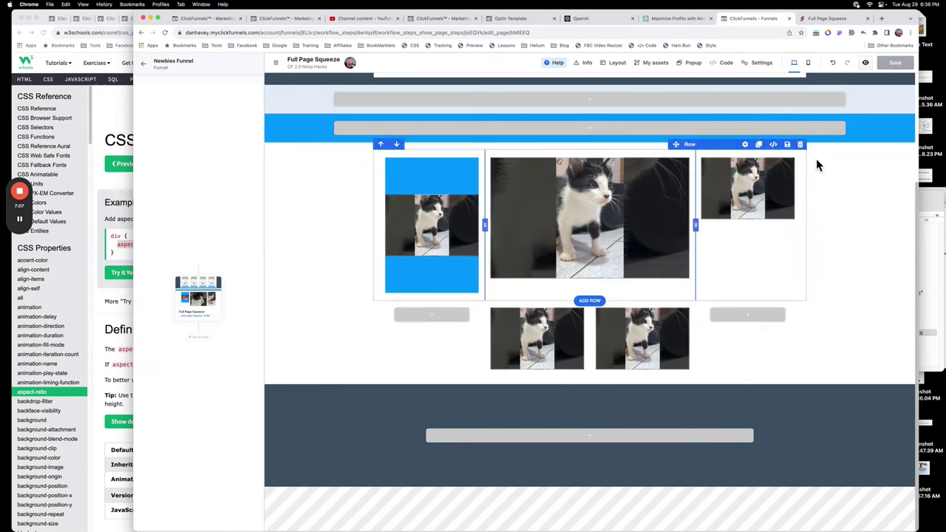
pyautogui.click(861, 146)
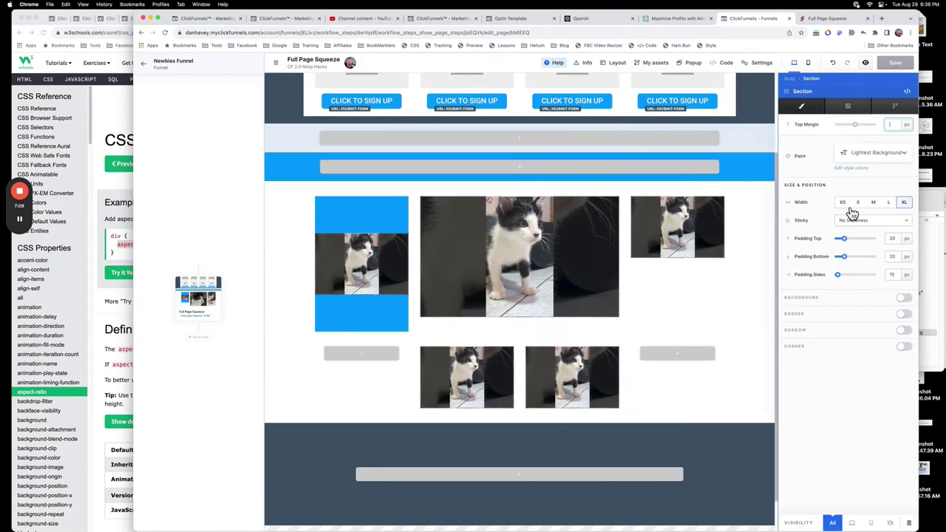
pyautogui.click(848, 109)
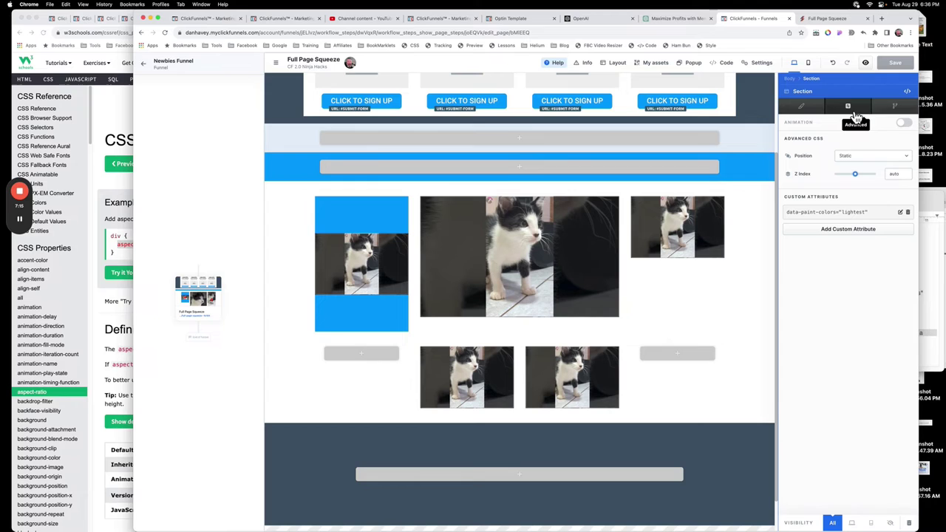
pyautogui.click(907, 125)
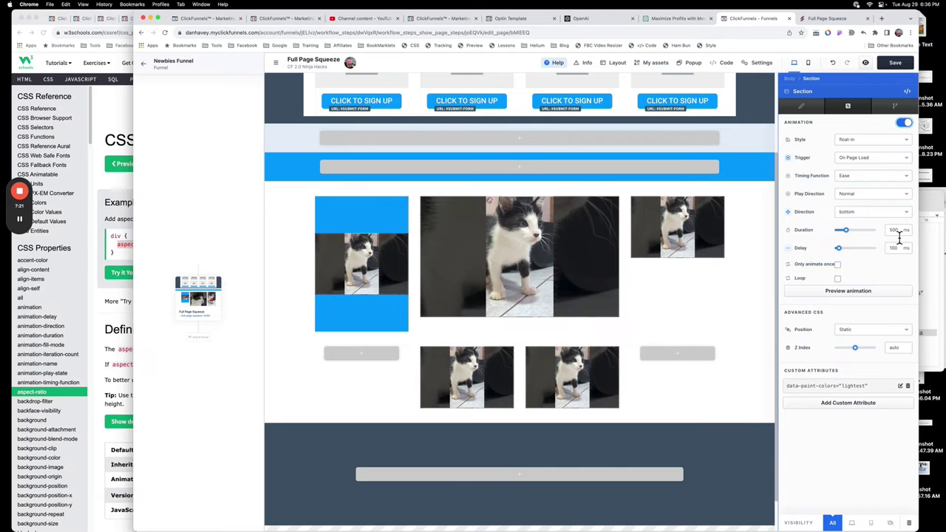
pyautogui.click(858, 293)
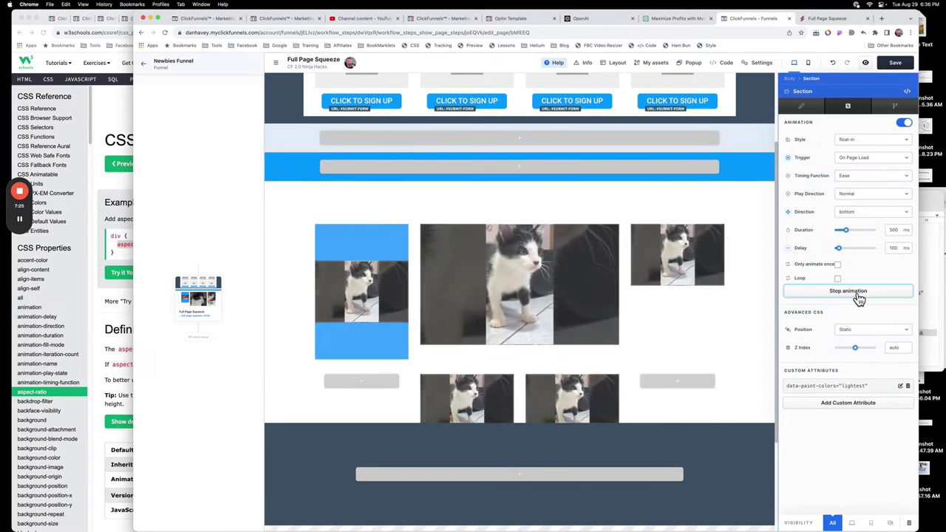
pyautogui.click(858, 292)
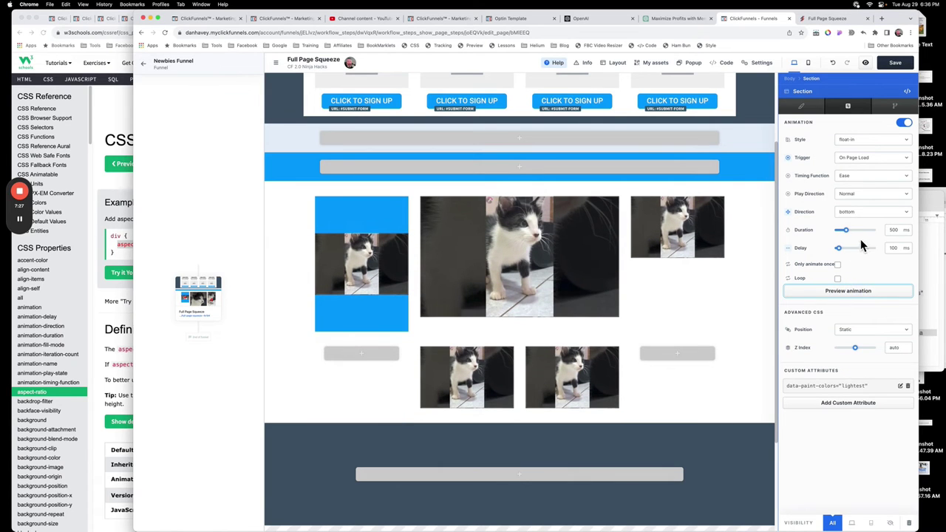
# - Try the reveal animation style on the video section with a preview, and switch the style back to float-in
pyautogui.click(862, 139)
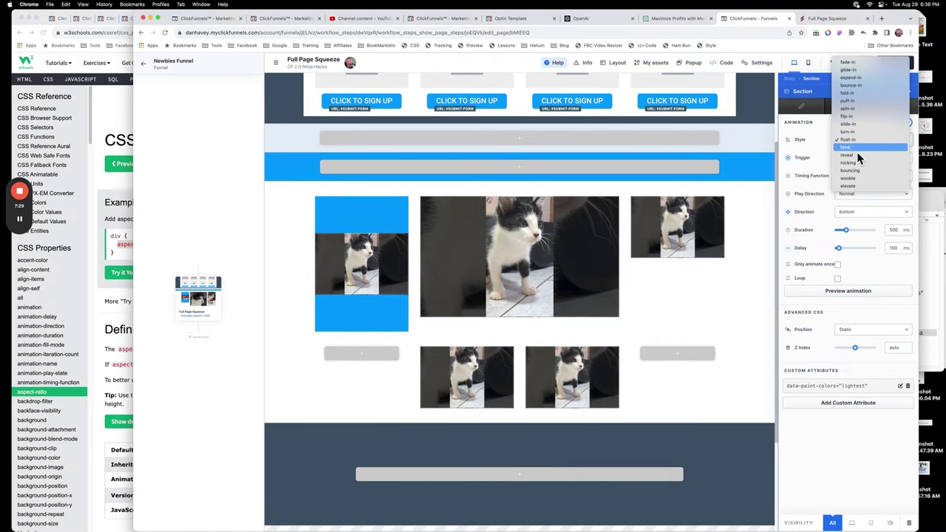
pyautogui.click(857, 161)
pyautogui.click(854, 293)
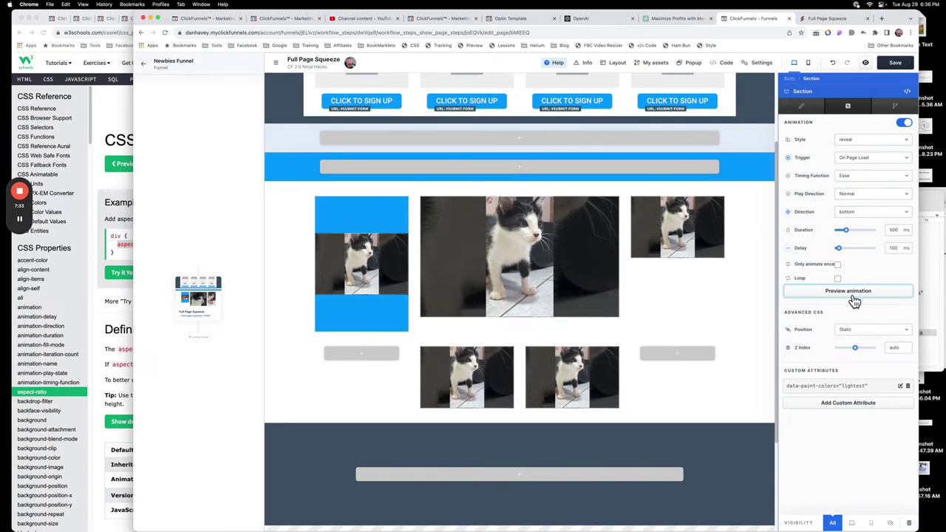
pyautogui.click(854, 299)
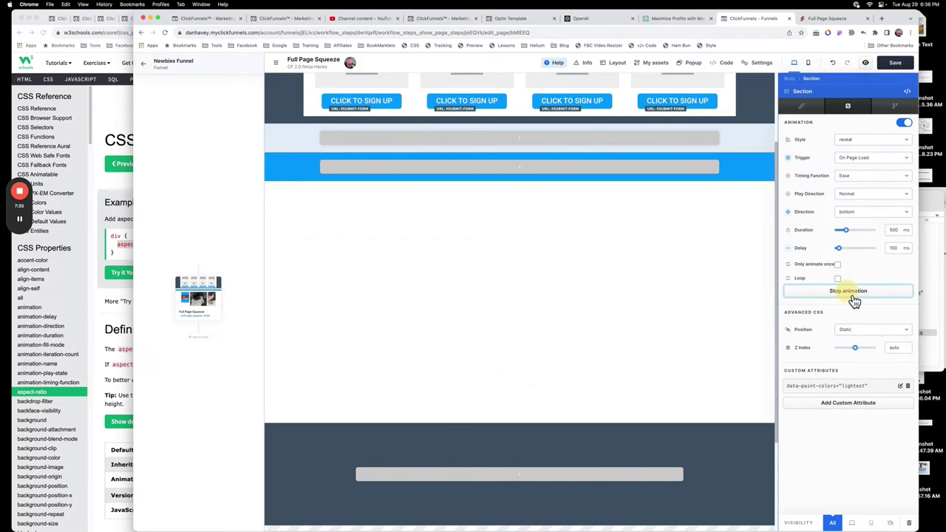
pyautogui.click(856, 140)
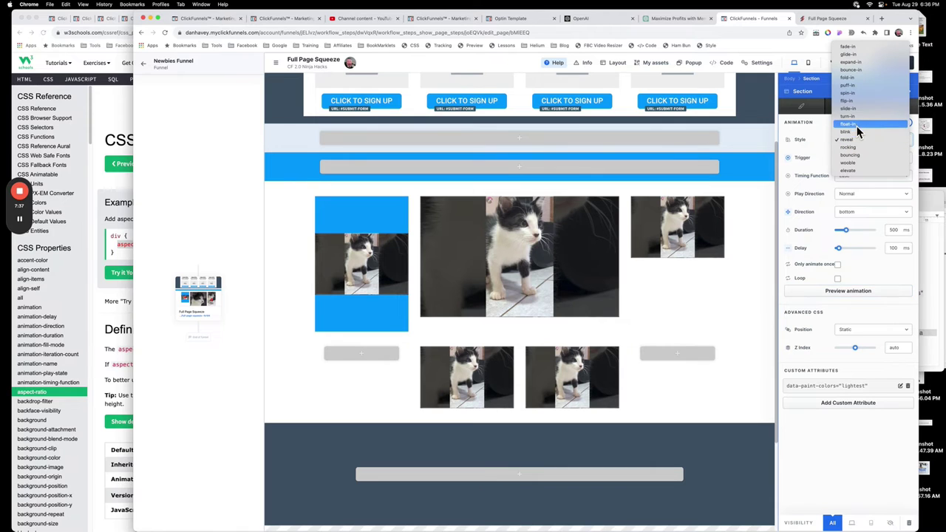
pyautogui.click(856, 124)
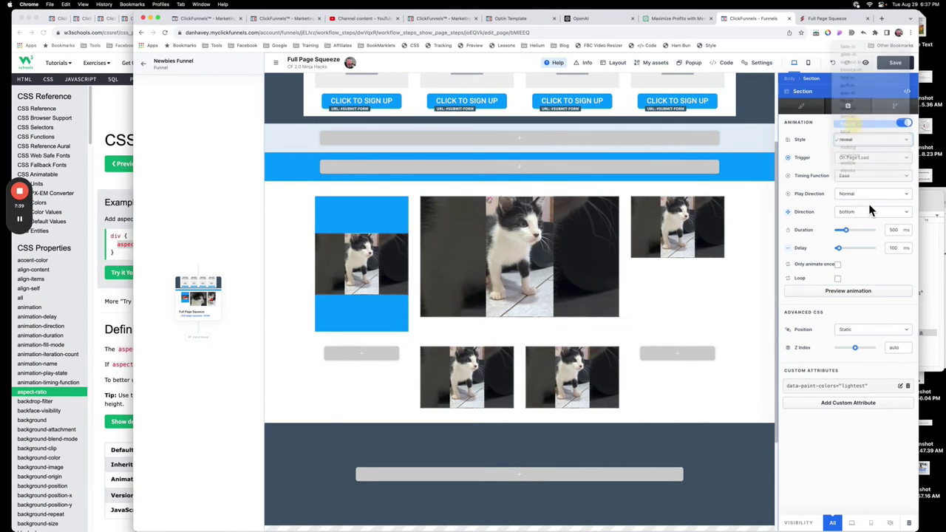
pyautogui.click(861, 292)
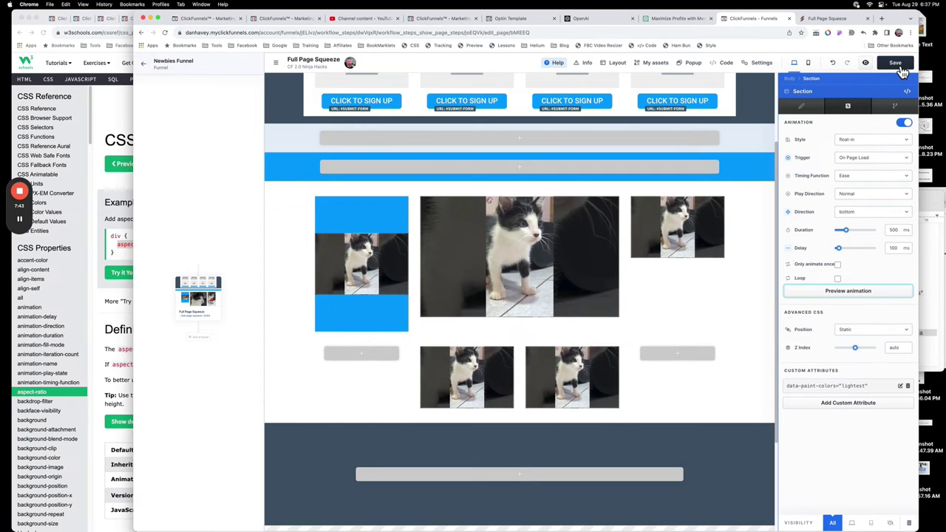
# - Save the page and reload the Full Page Squeeze preview to check the float-in animation
pyautogui.click(899, 65)
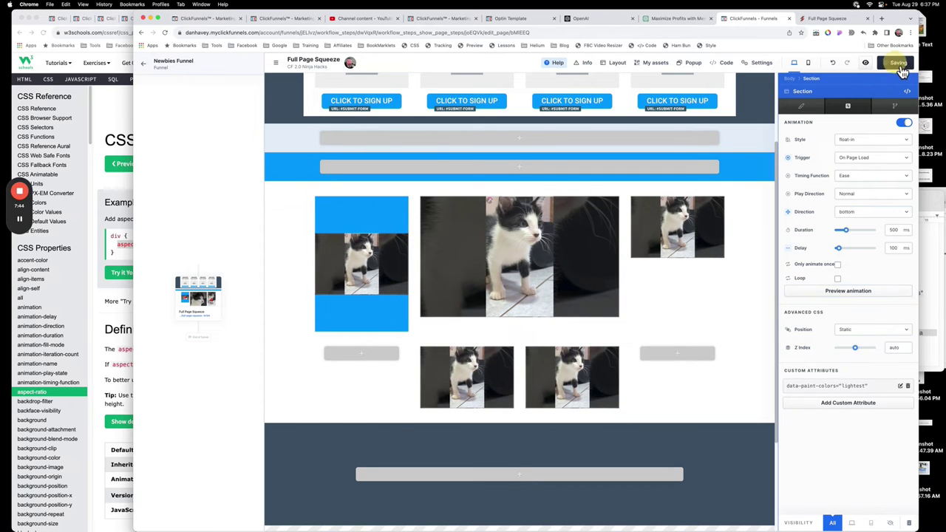
pyautogui.click(833, 23)
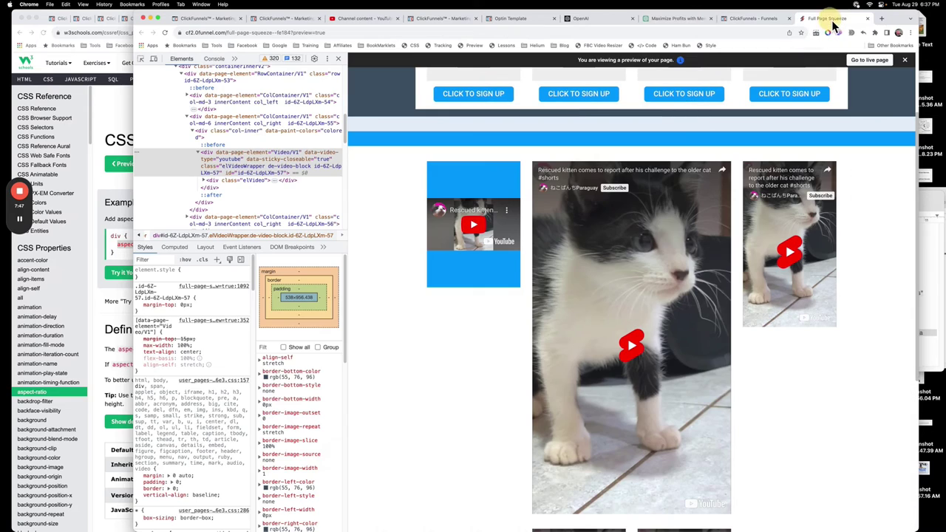
pyautogui.click(164, 33)
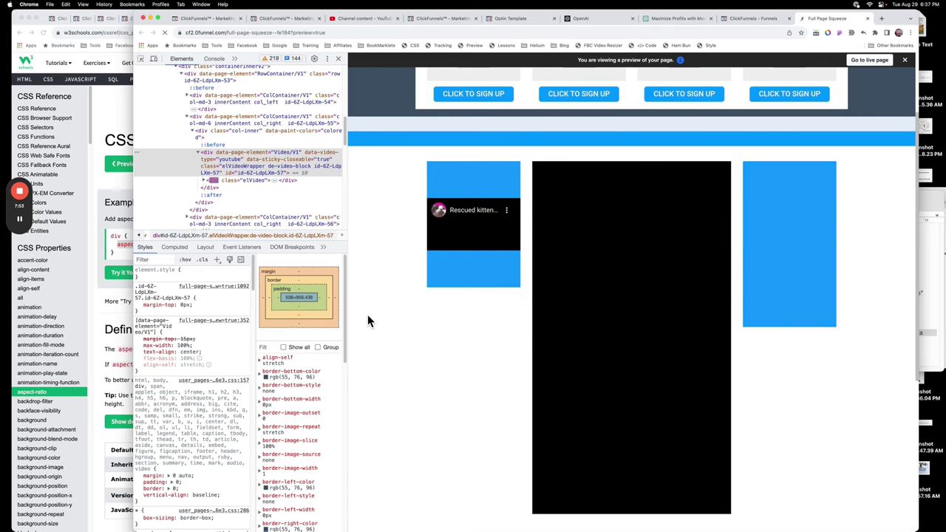
# - Try a 500 ms delay for the video section's float-in animation, saving the page and reloading the preview
pyautogui.click(753, 17)
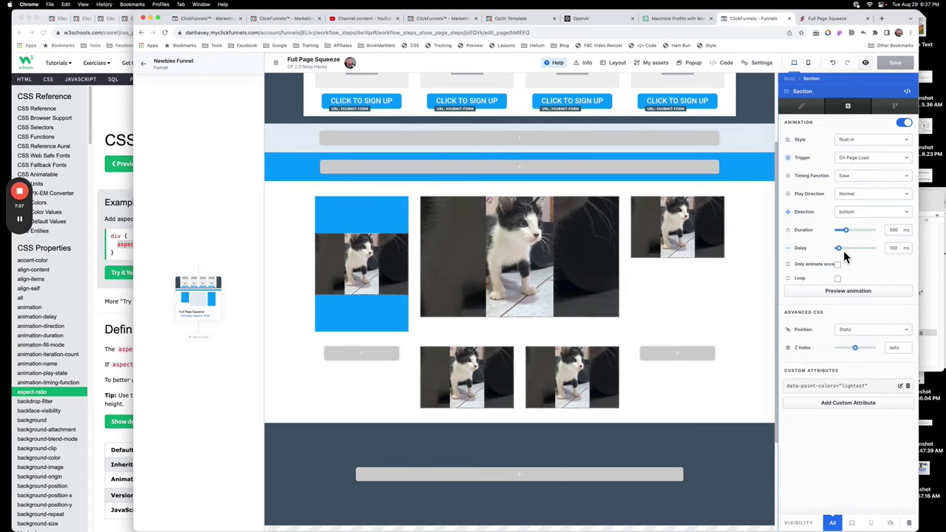
pyautogui.moveTo(841, 249); pyautogui.dragTo(853, 255)
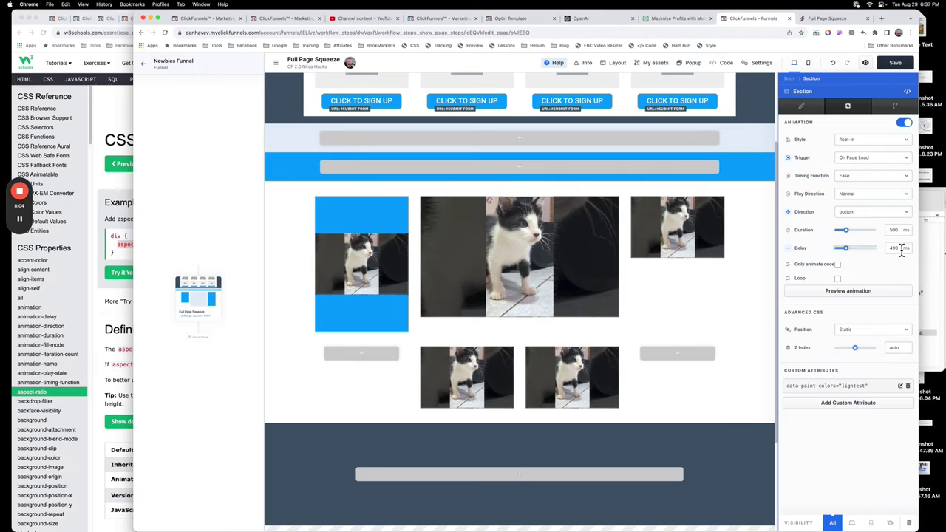
pyautogui.click(892, 250)
pyautogui.write('500')
pyautogui.click(894, 63)
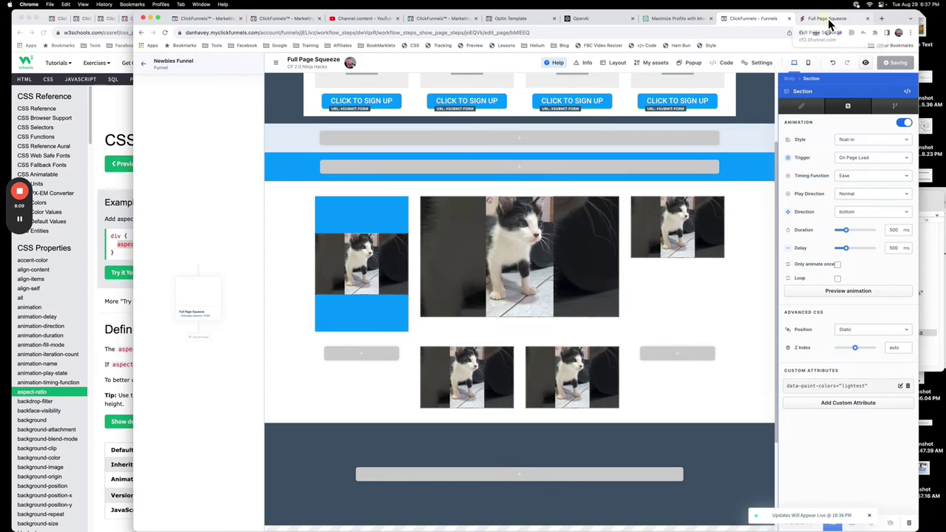
pyautogui.click(830, 23)
pyautogui.click(164, 34)
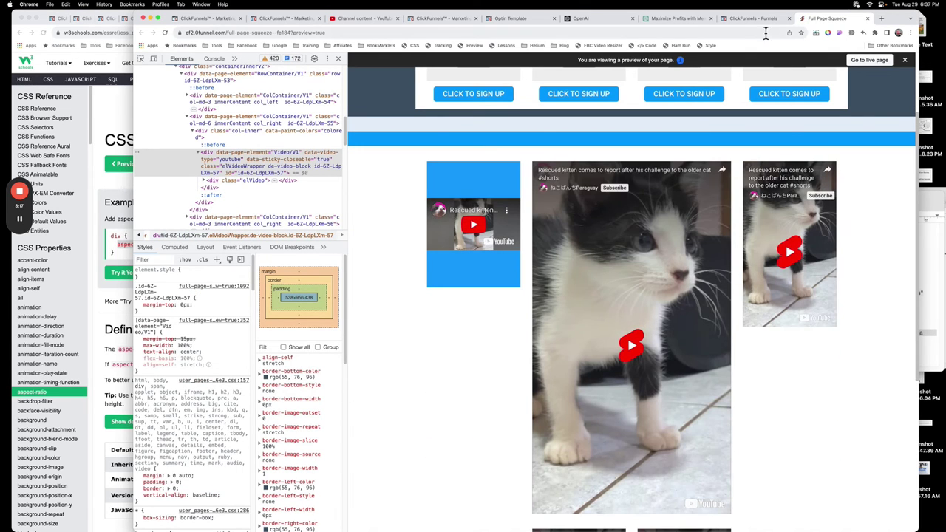
# - Set the float-in animation's delay to 1000 ms, save the page and reload the preview
pyautogui.click(761, 20)
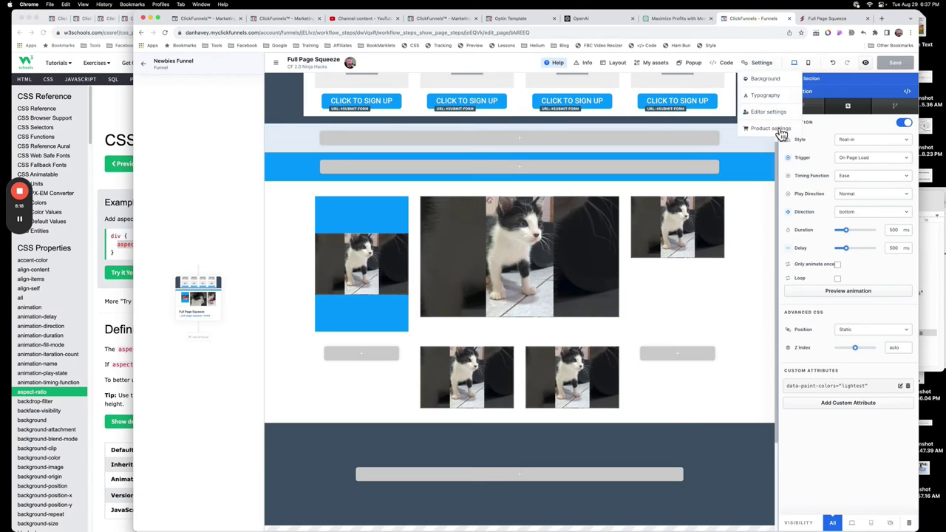
pyautogui.click(893, 250)
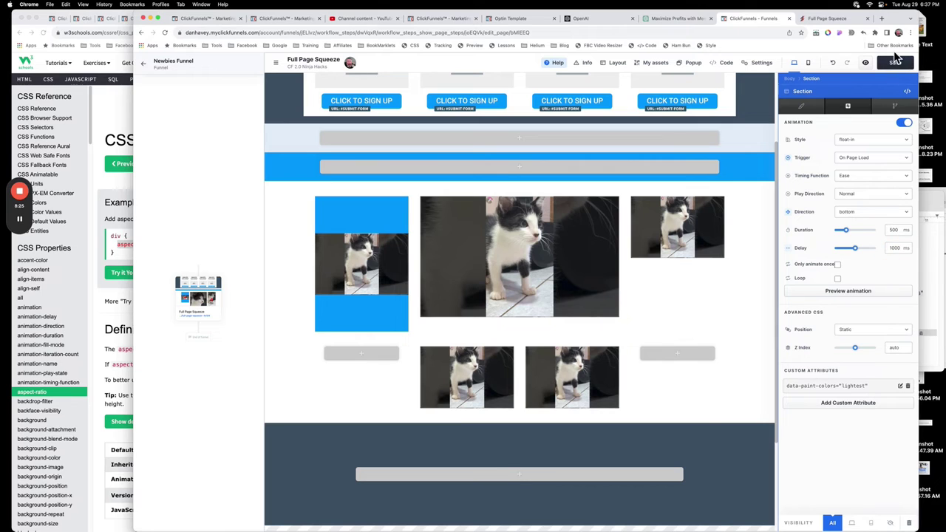
pyautogui.click(896, 65)
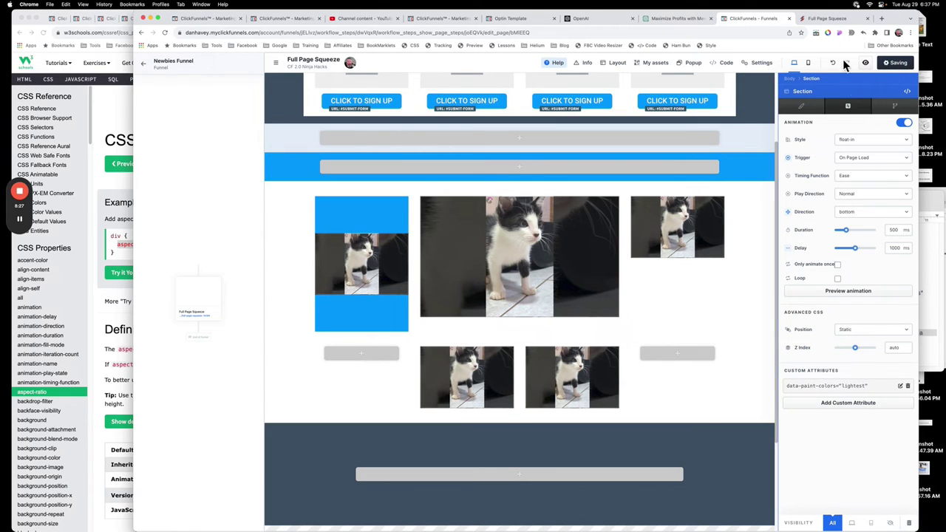
pyautogui.click(833, 23)
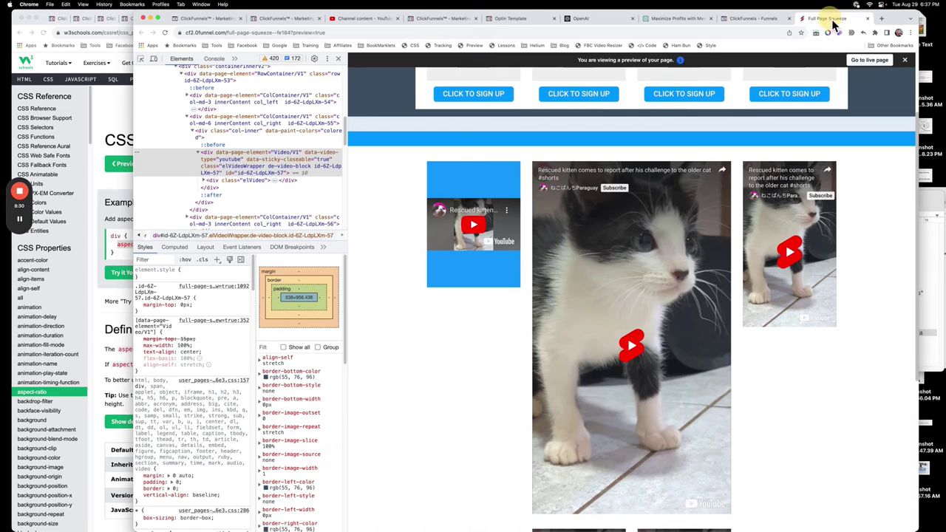
pyautogui.click(164, 33)
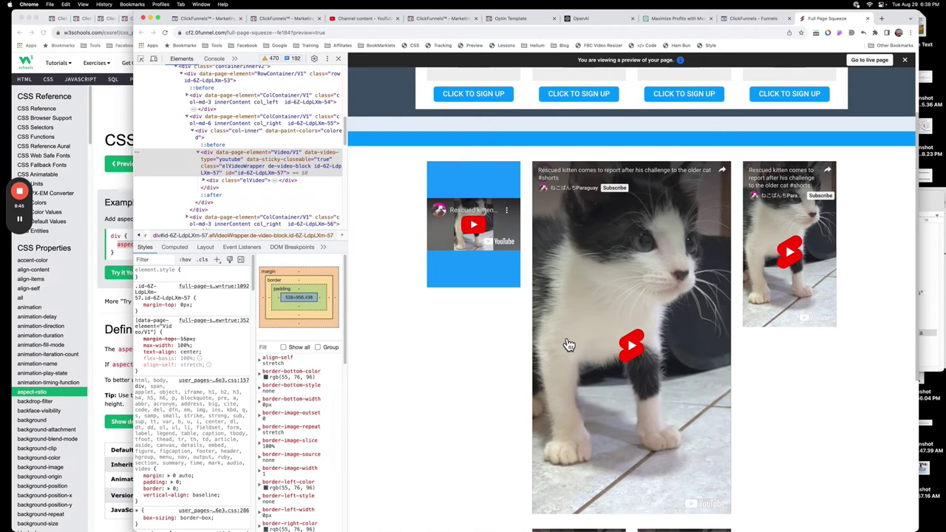
pyautogui.moveTo(24, 221)
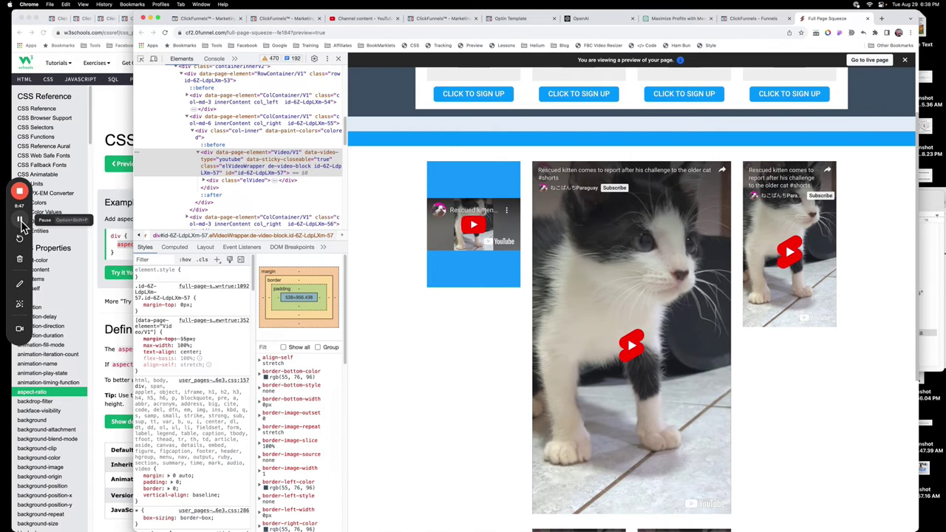
pyautogui.click(22, 222)
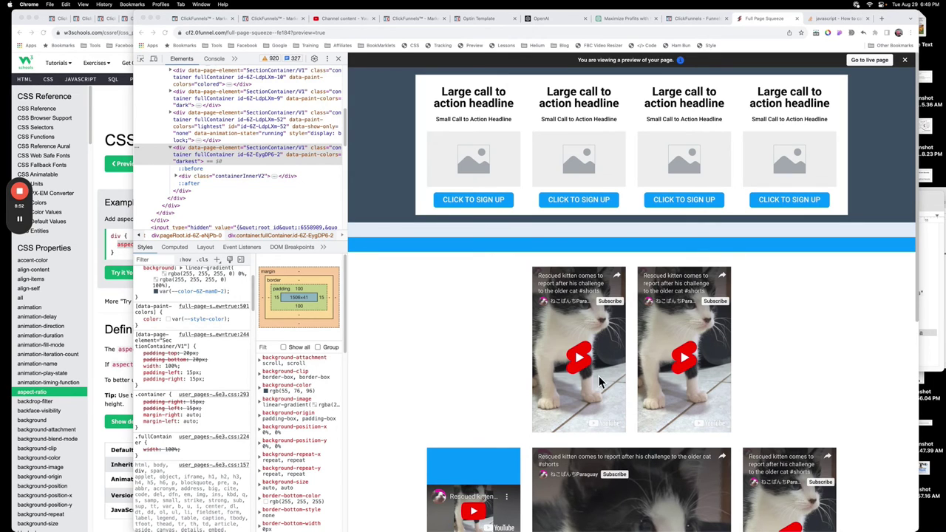
# - Close the footer code in the page editor and make the hidden video section visible on desktop
pyautogui.click(710, 21)
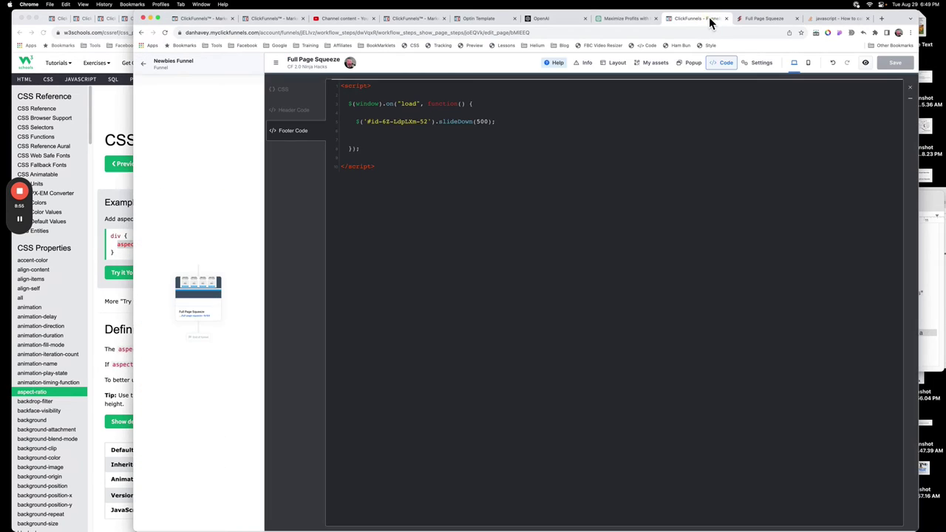
pyautogui.click(910, 88)
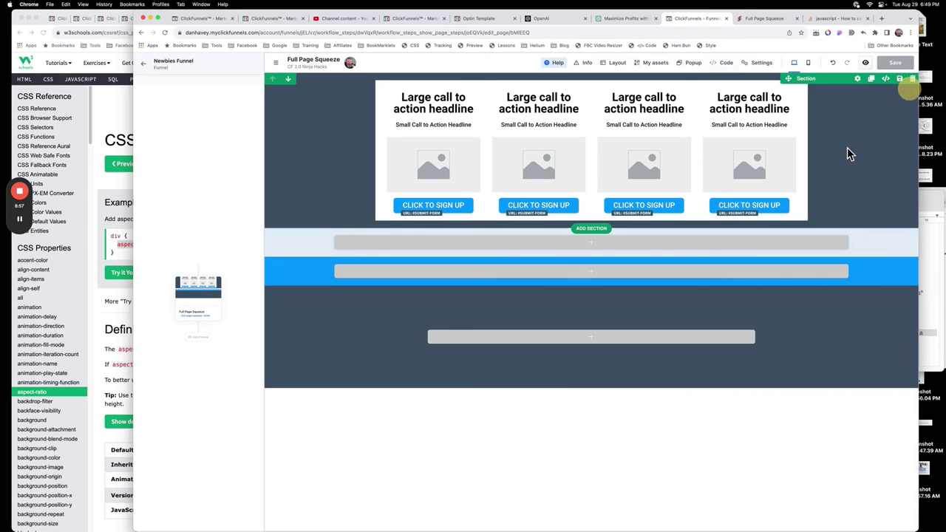
pyautogui.click(616, 63)
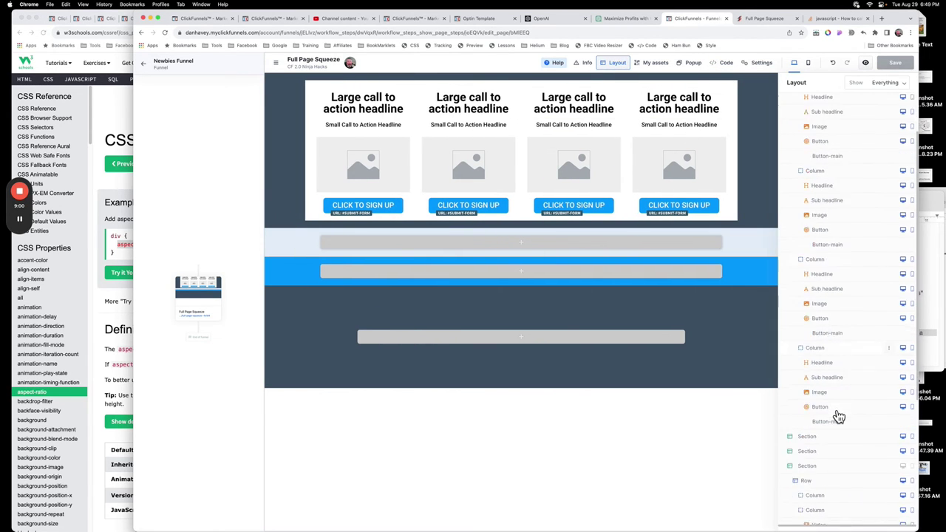
pyautogui.scroll(-2, 838, 418)
pyautogui.click(903, 414)
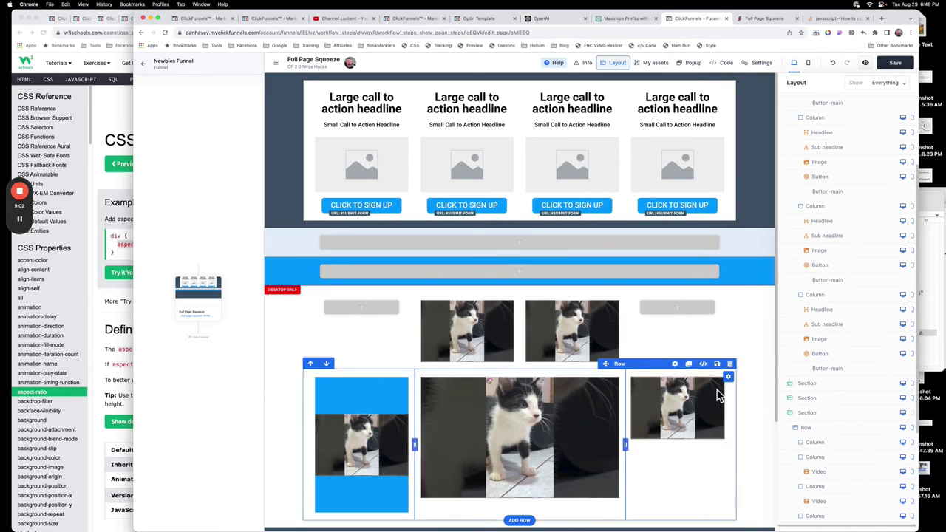
# - Hide the lower three-column video row with the large middle video on all devices
pyautogui.click(677, 365)
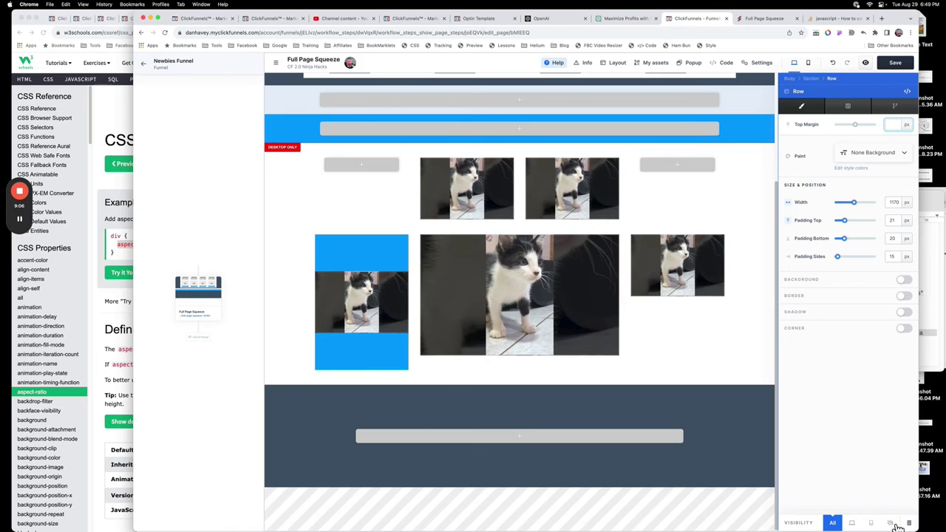
pyautogui.click(891, 523)
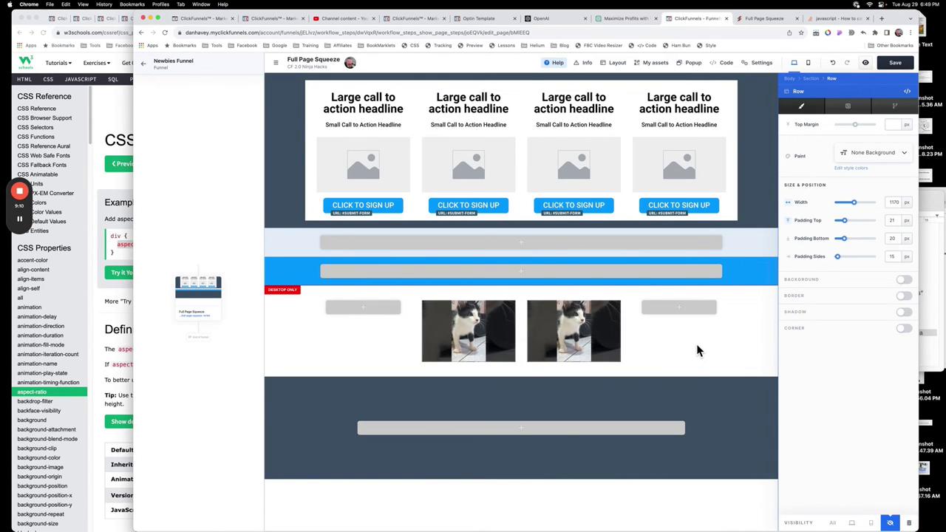
# - Hide the whole section holding the two cat videos on all devices and close its settings
pyautogui.click(747, 320)
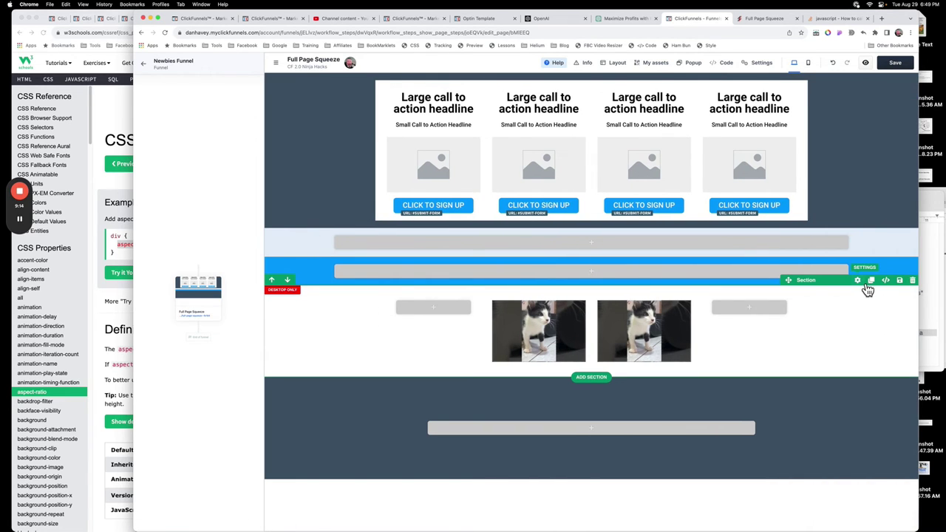
pyautogui.click(867, 287)
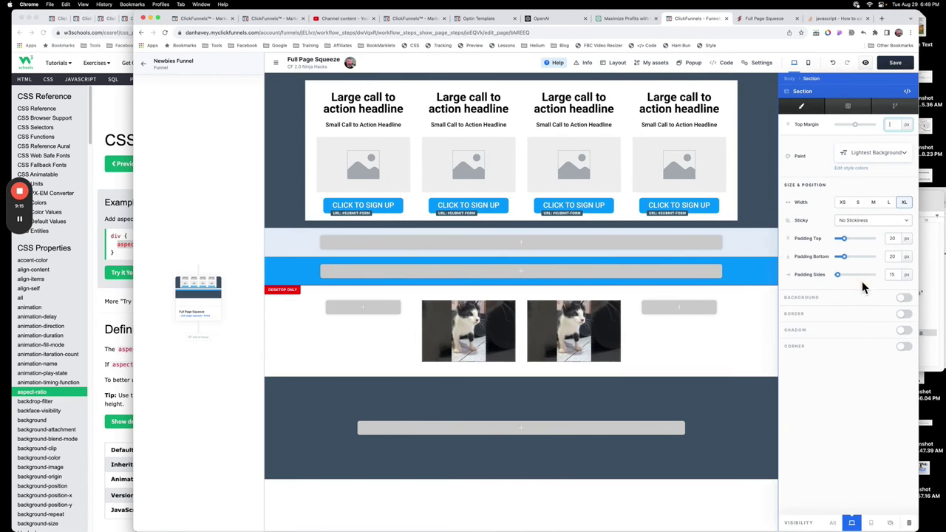
pyautogui.click(891, 523)
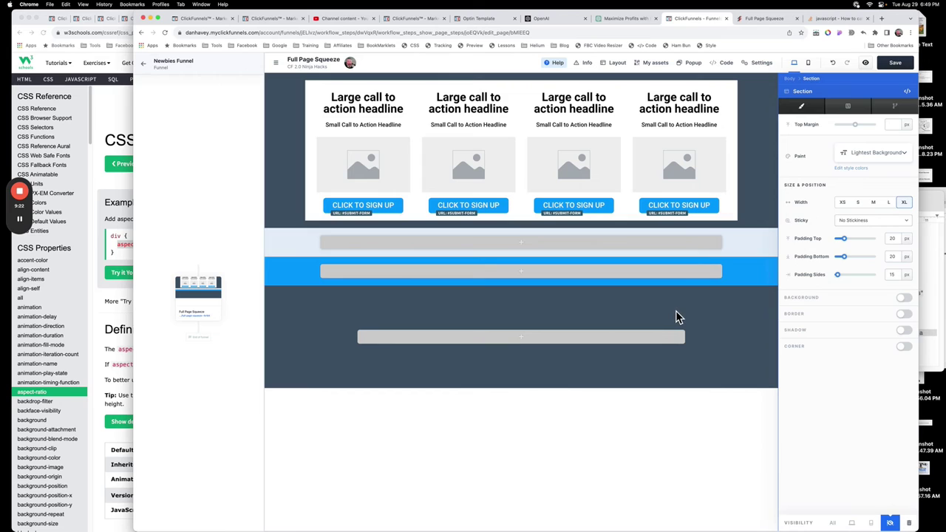
pyautogui.press('Escape')
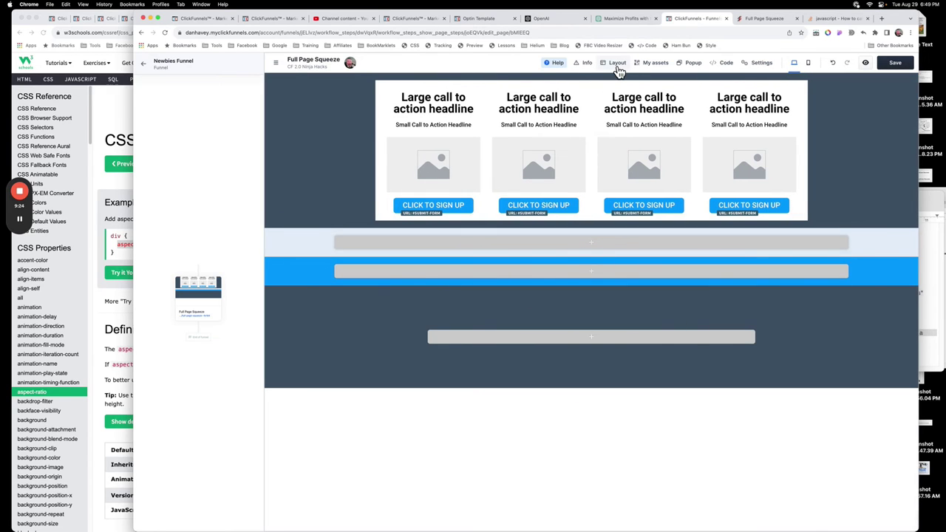
# - Remove the blank lines around the slideDown(500) call inside the window load function of the page's footer code
pyautogui.click(723, 65)
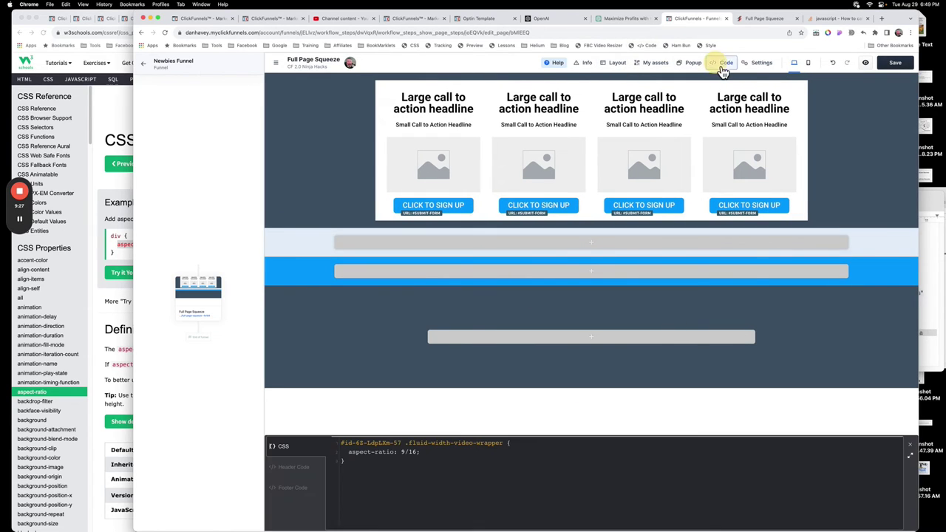
pyautogui.click(304, 490)
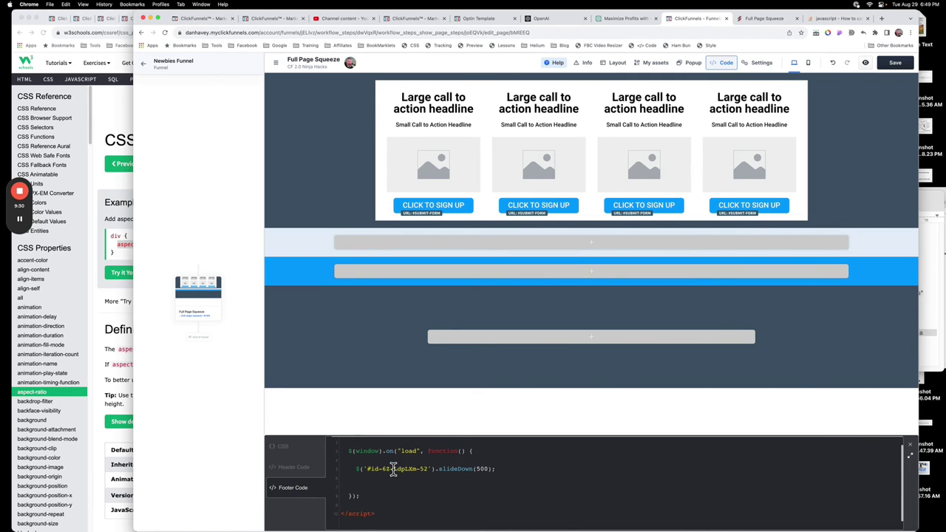
pyautogui.scroll(1, 400, 470)
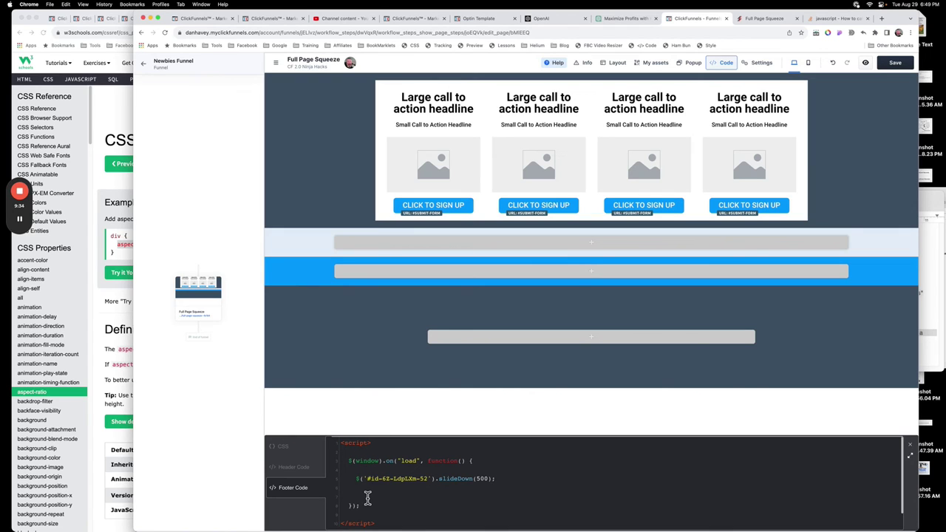
pyautogui.click(509, 482)
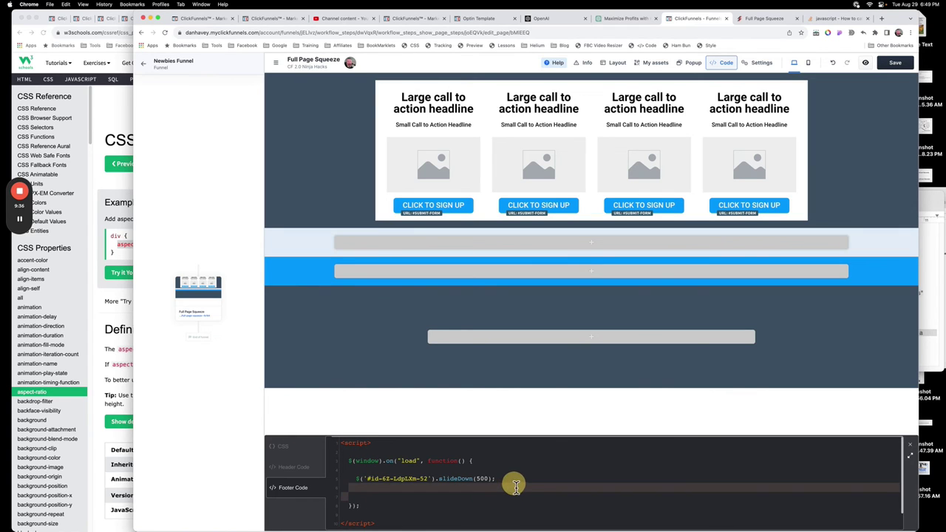
pyautogui.press('Delete')
pyautogui.press('Delete')
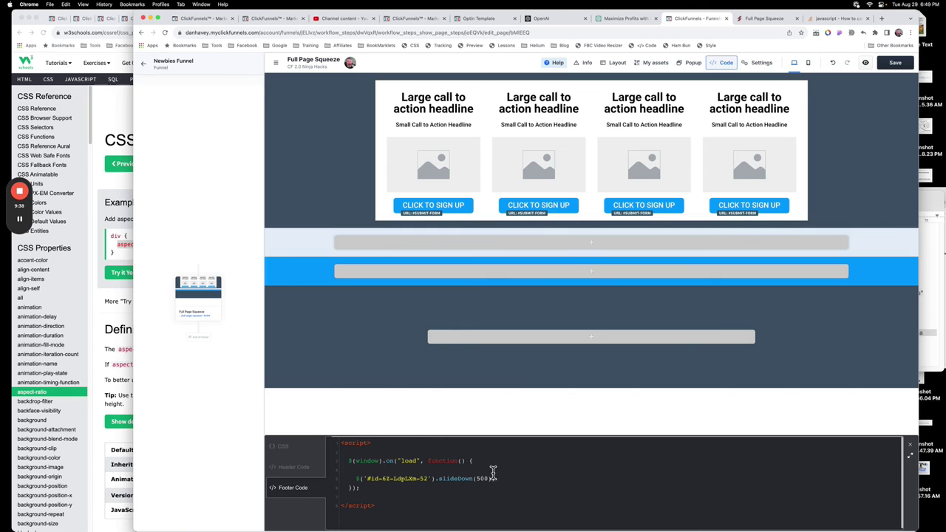
pyautogui.click(495, 463)
pyautogui.press('Delete')
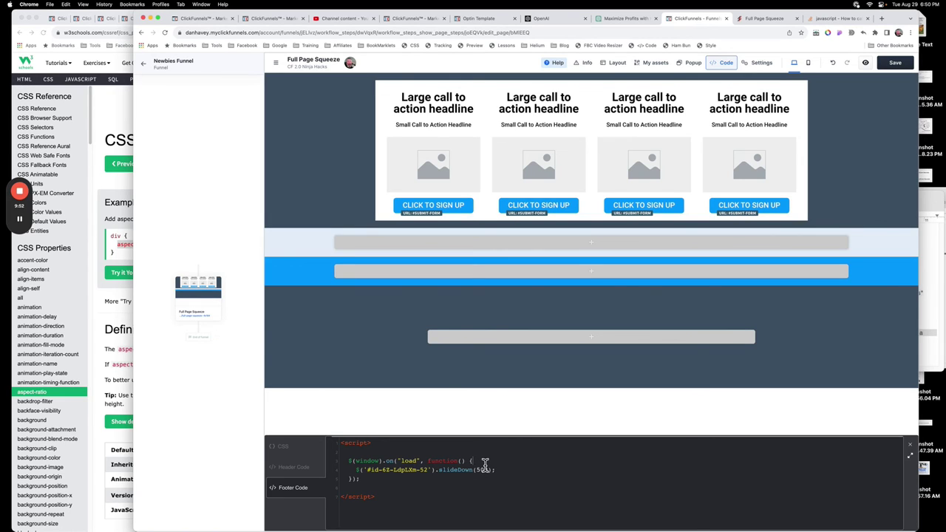
pyautogui.moveTo(428, 470); pyautogui.dragTo(366, 473)
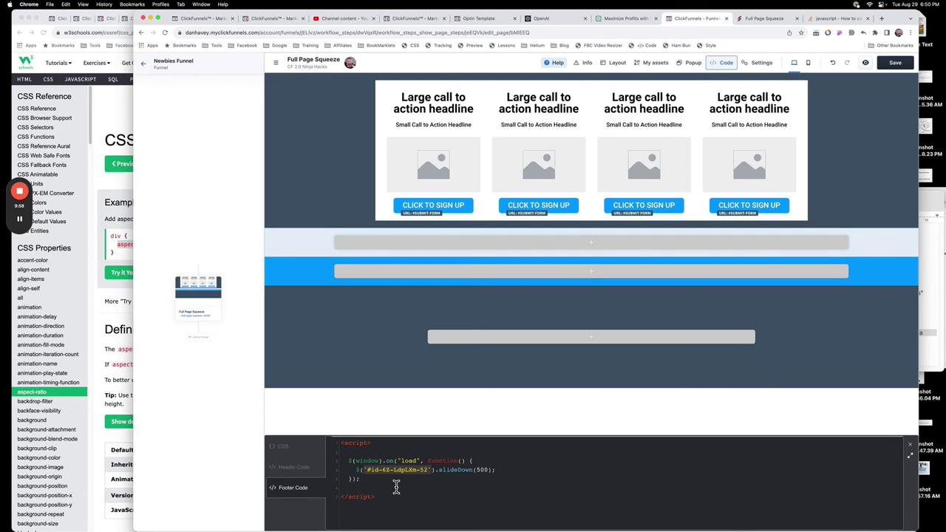
pyautogui.click(460, 490)
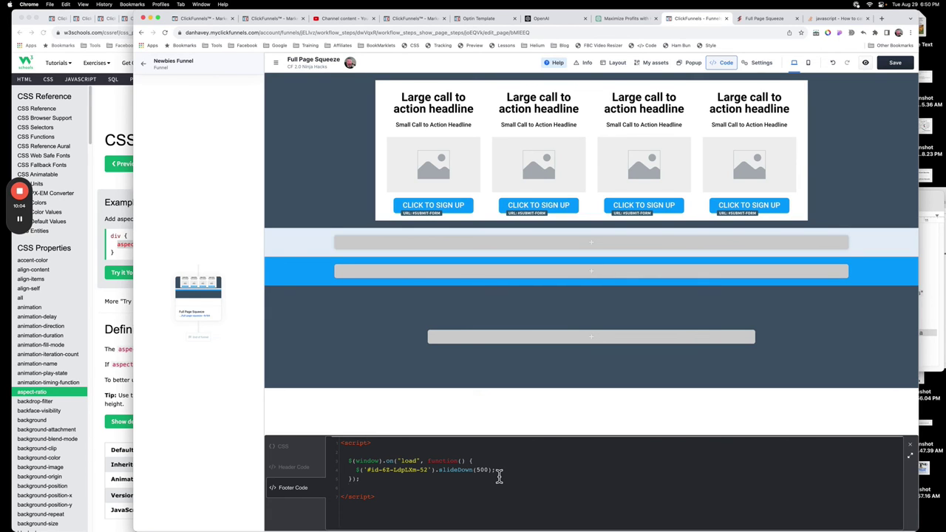
# - Save the page and reload its preview several times to check how the video section slides down
pyautogui.click(901, 64)
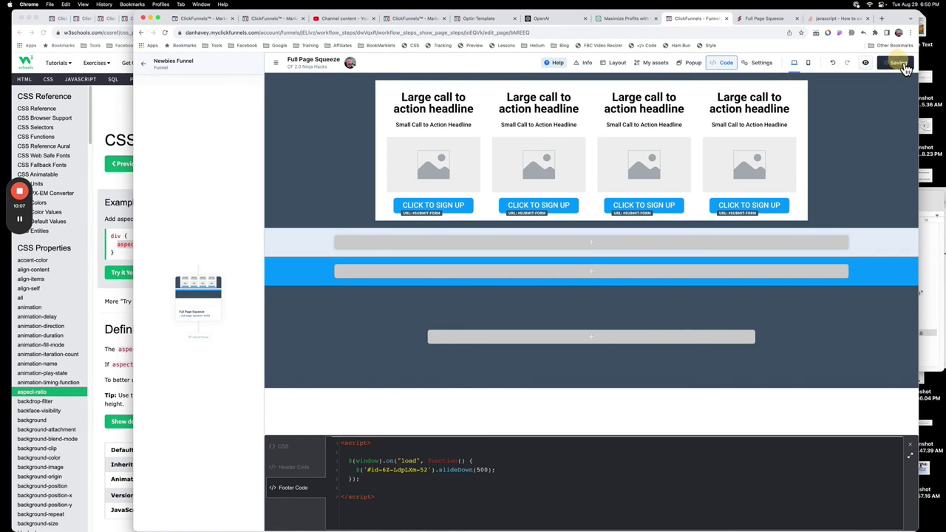
pyautogui.click(768, 23)
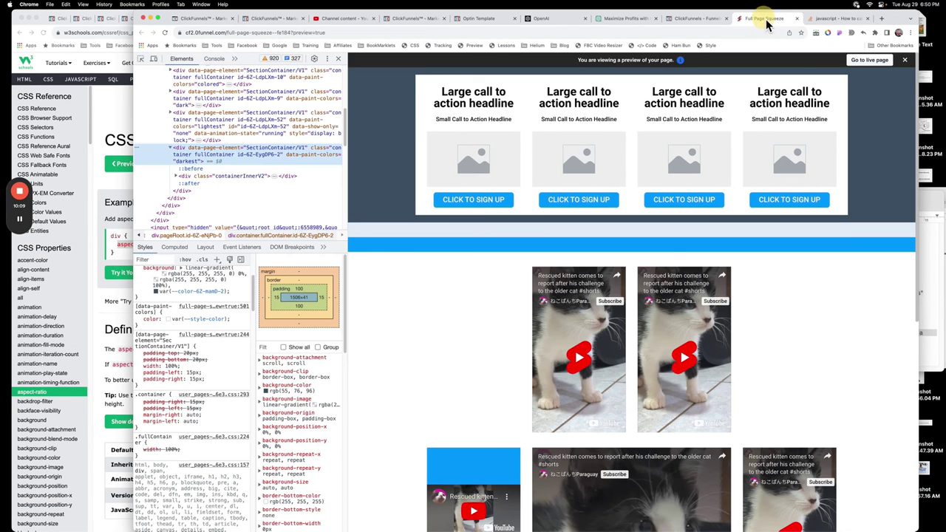
pyautogui.click(165, 33)
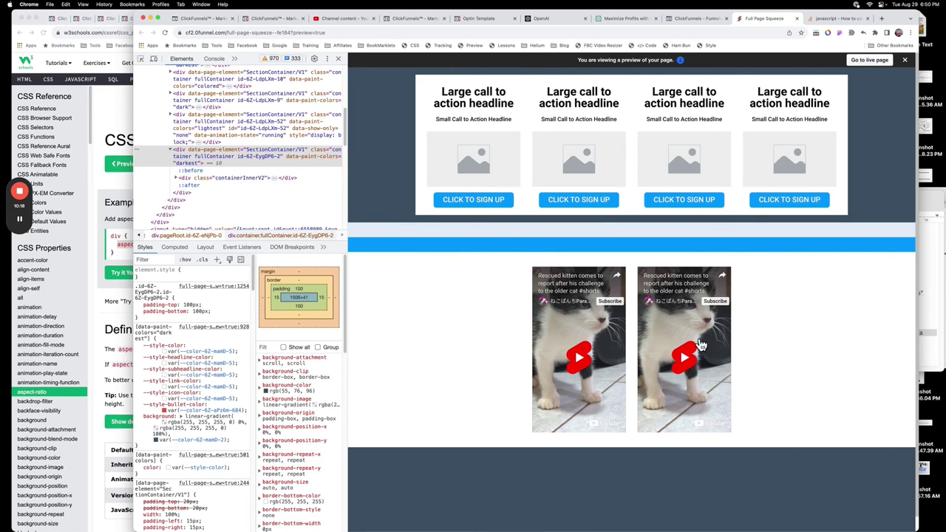
pyautogui.click(164, 34)
pyautogui.click(166, 34)
# - Review the footer script and the aspect-ratio CSS in the page editor, and return to the page preview
pyautogui.click(702, 17)
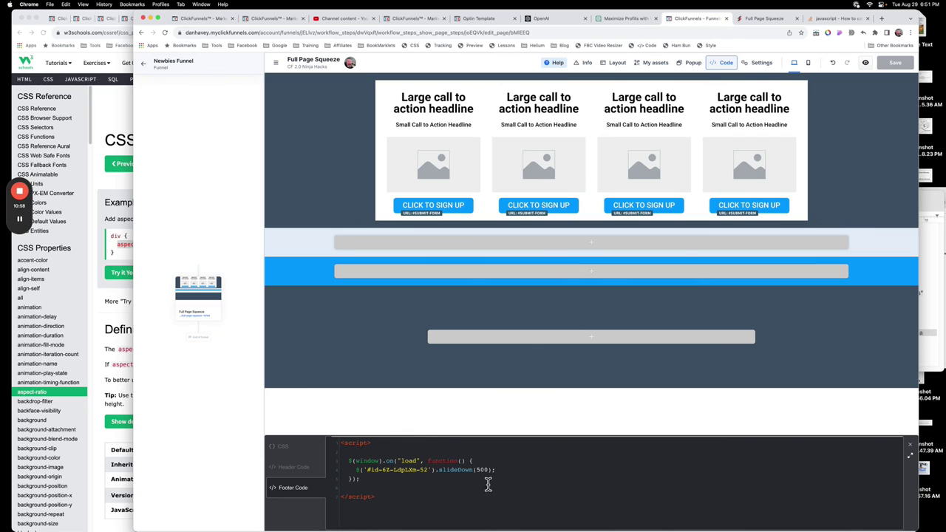
pyautogui.click(293, 447)
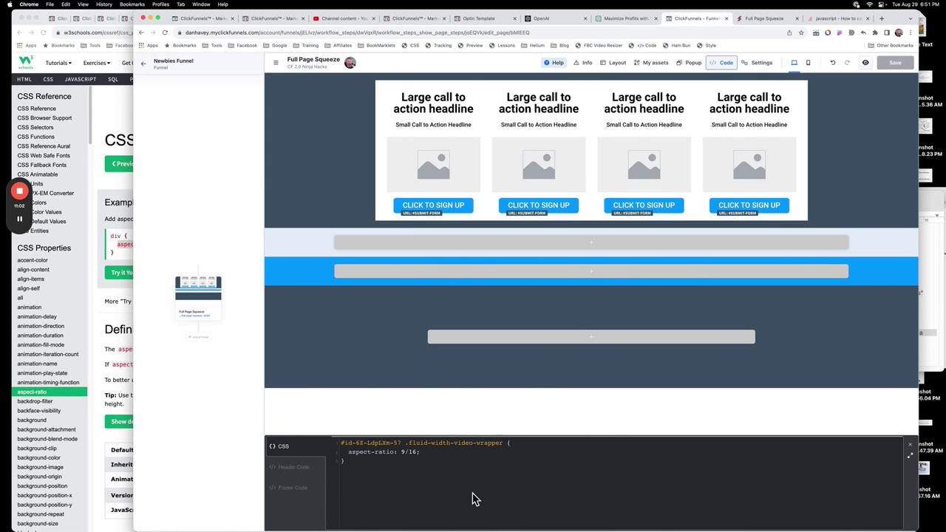
pyautogui.click(772, 19)
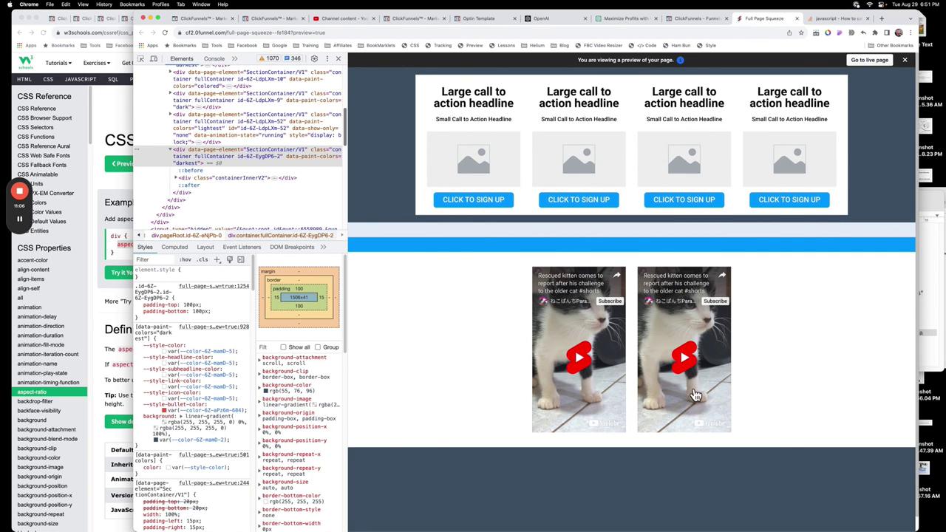